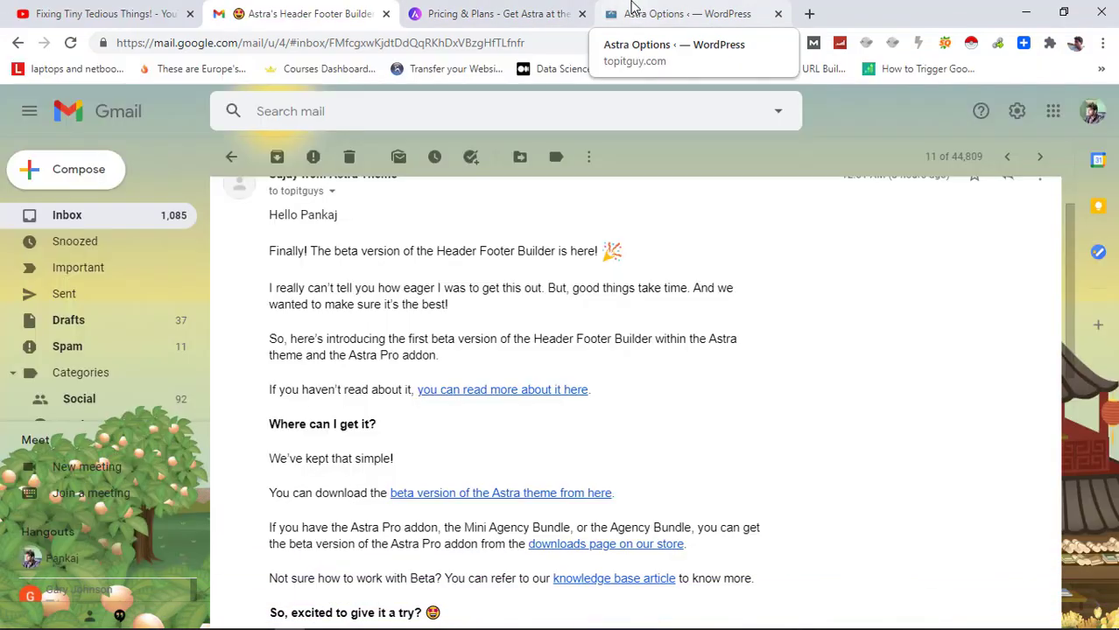
Step: Switch to the Astra Options page to check Astra 2.6.1 and the active Astra Pro license
left_click(679, 13)
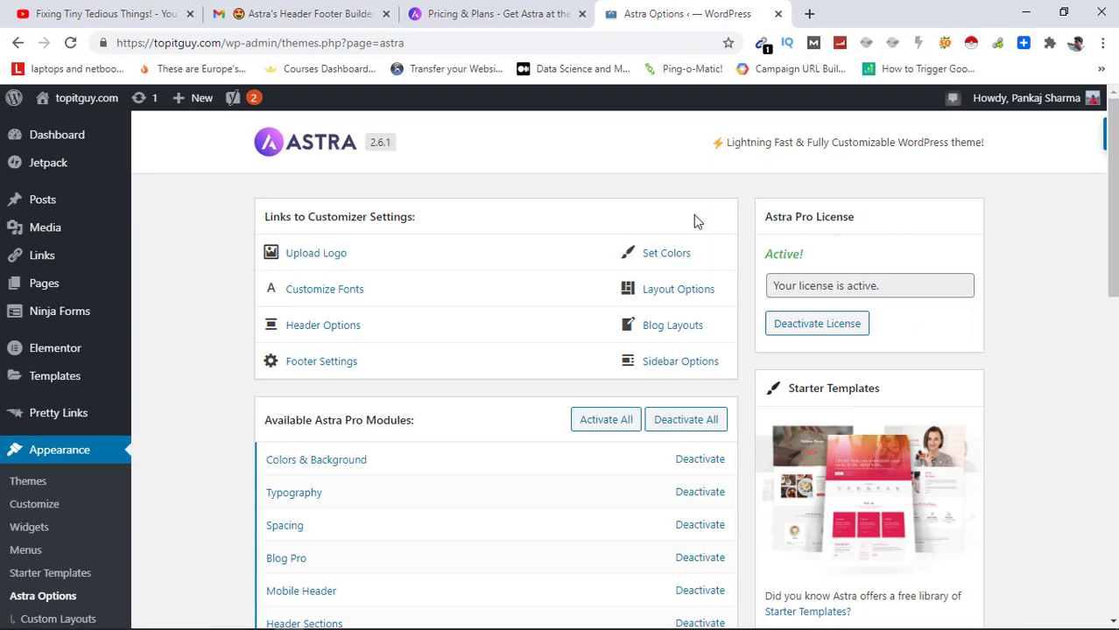
Step: Read through the Header Footer Builder beta email in Gmail to find the Astra beta download
left_click(302, 14)
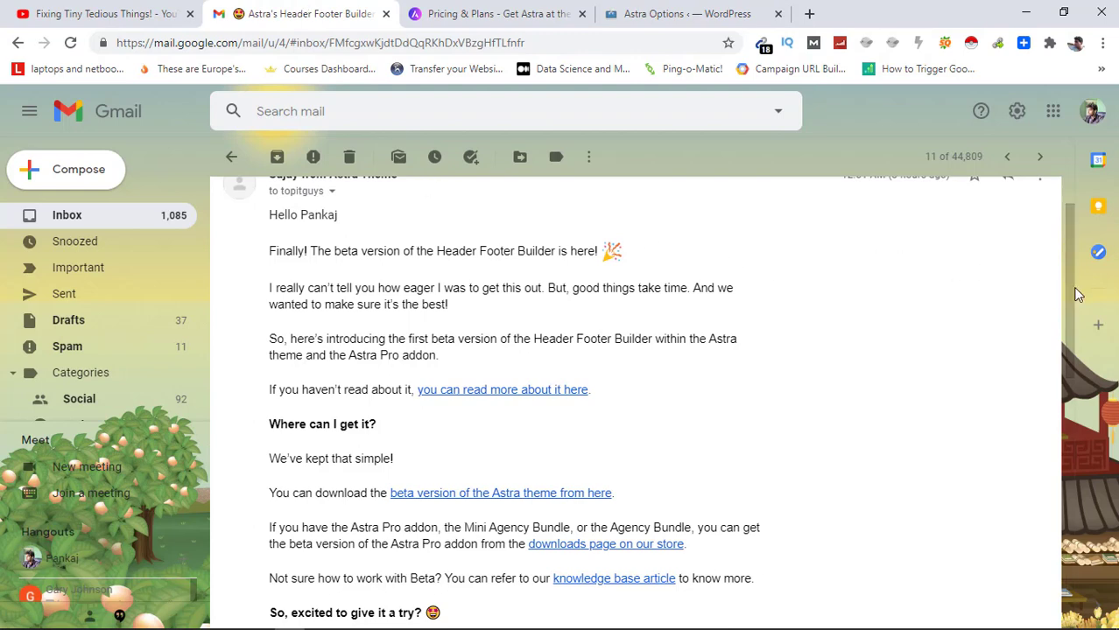
scroll(1077, 295, "up", 2)
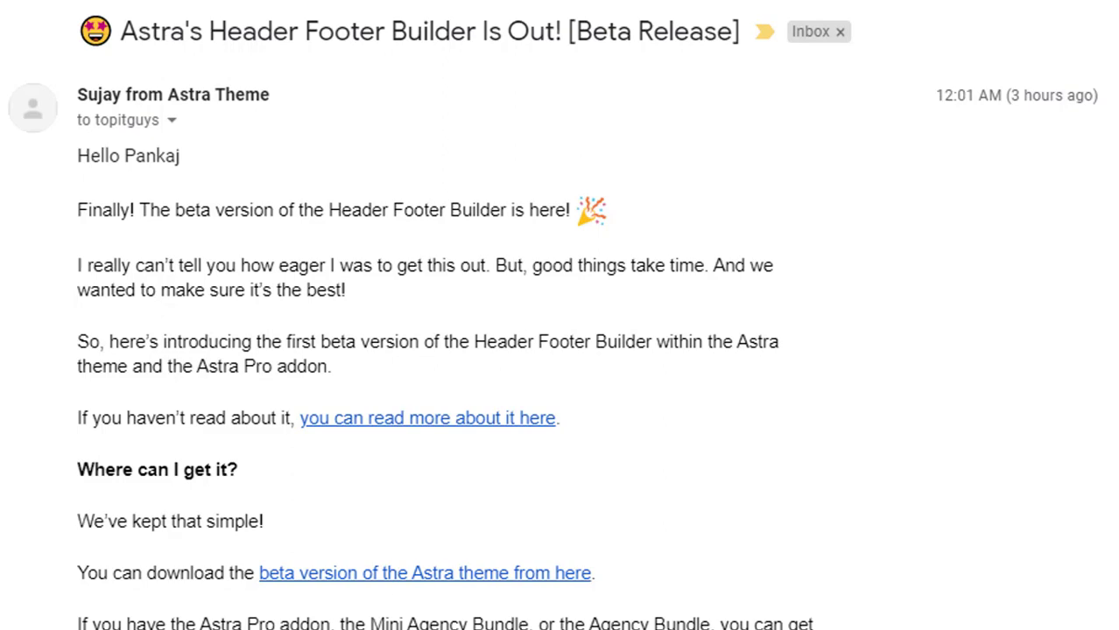
scroll(560, 315, "down", 4)
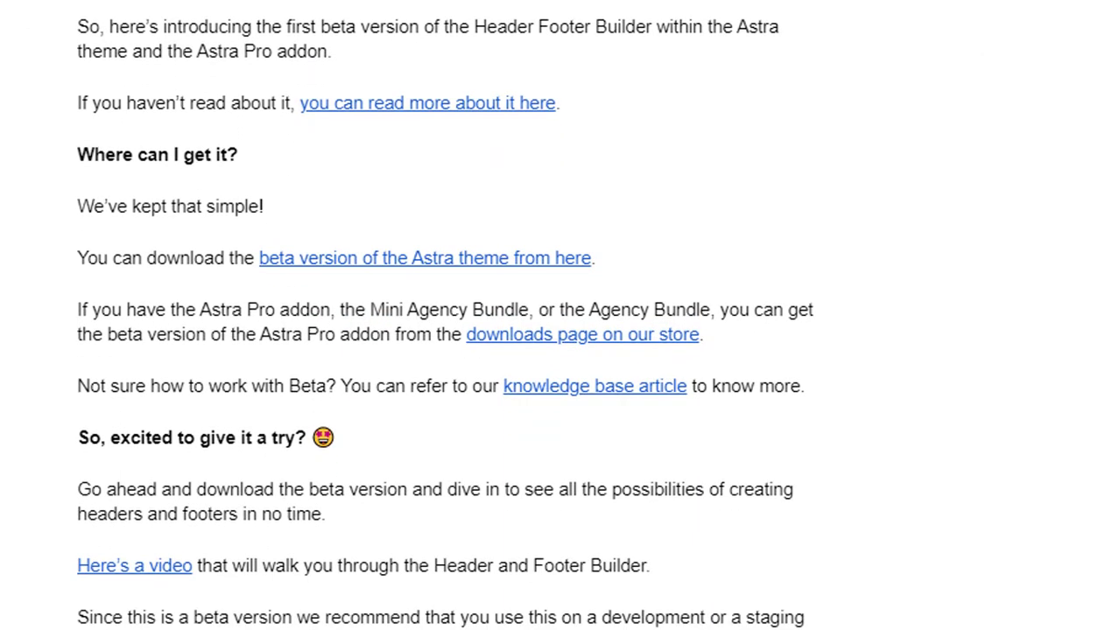
scroll(612, 337, "down", 1)
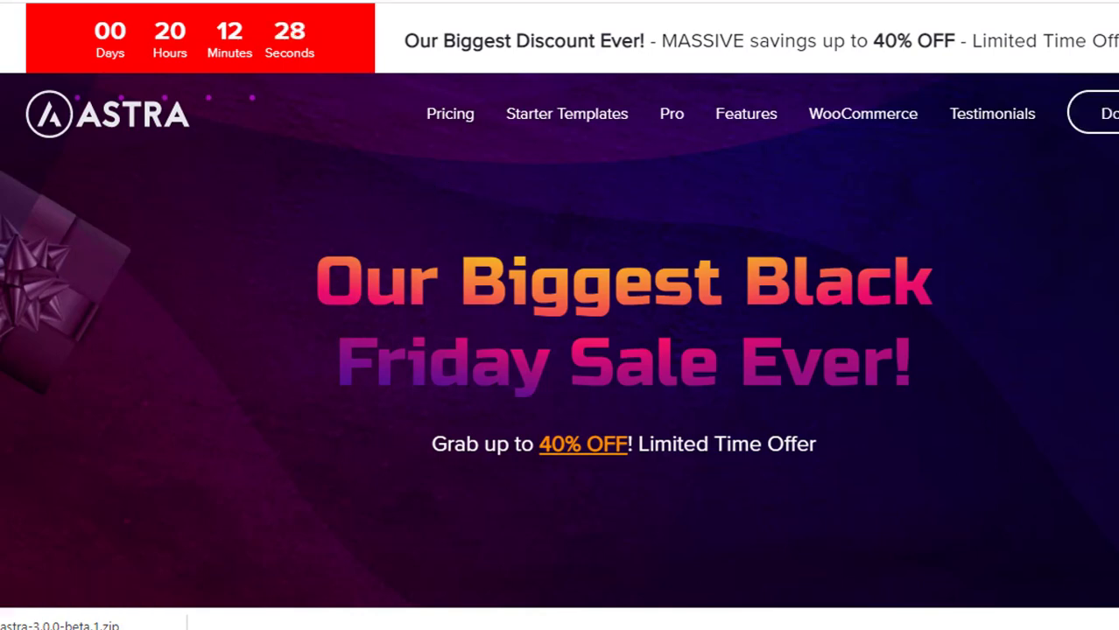
Step: Compare annual pricing, then return to lifetime plans at $174, $349 and $419
scroll(559, 315, "down", 2)
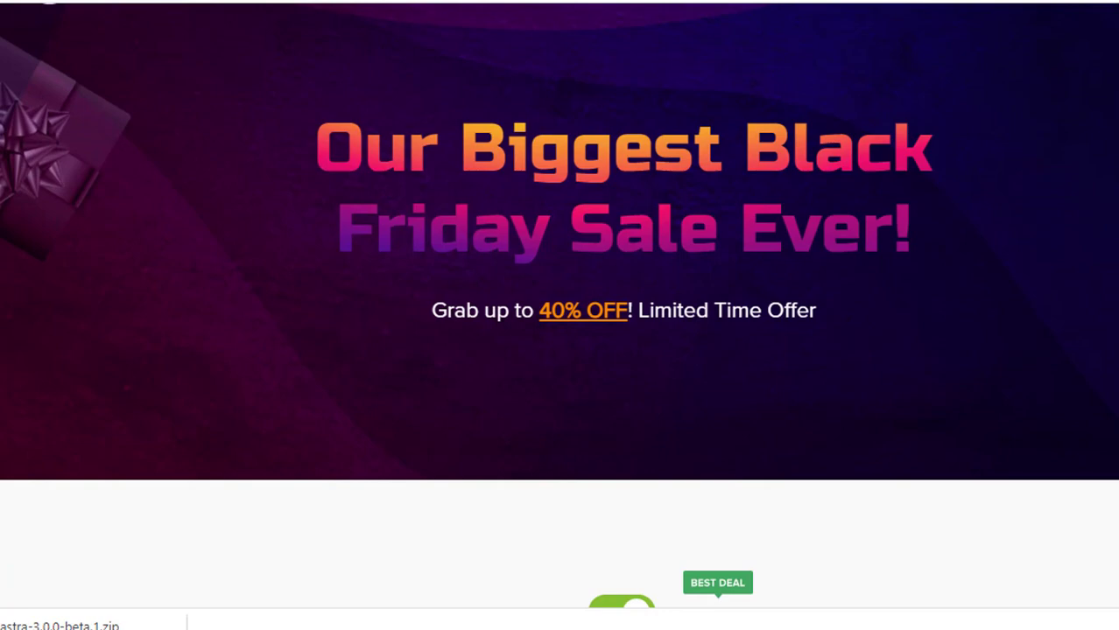
scroll(559, 316, "down", 1)
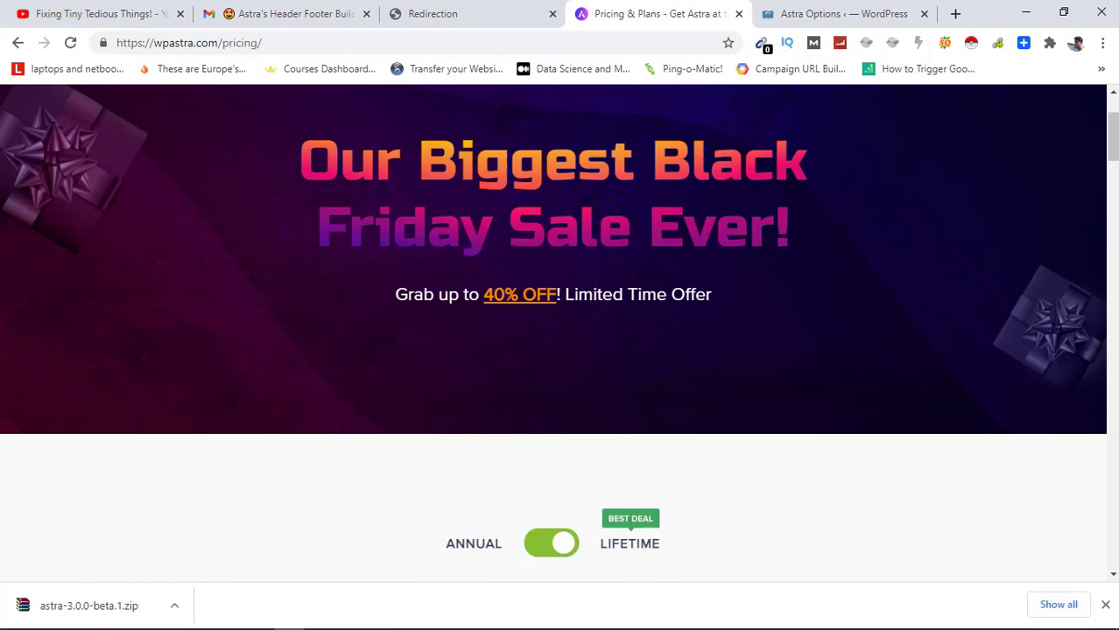
left_click_drag(1114, 138, 1114, 178)
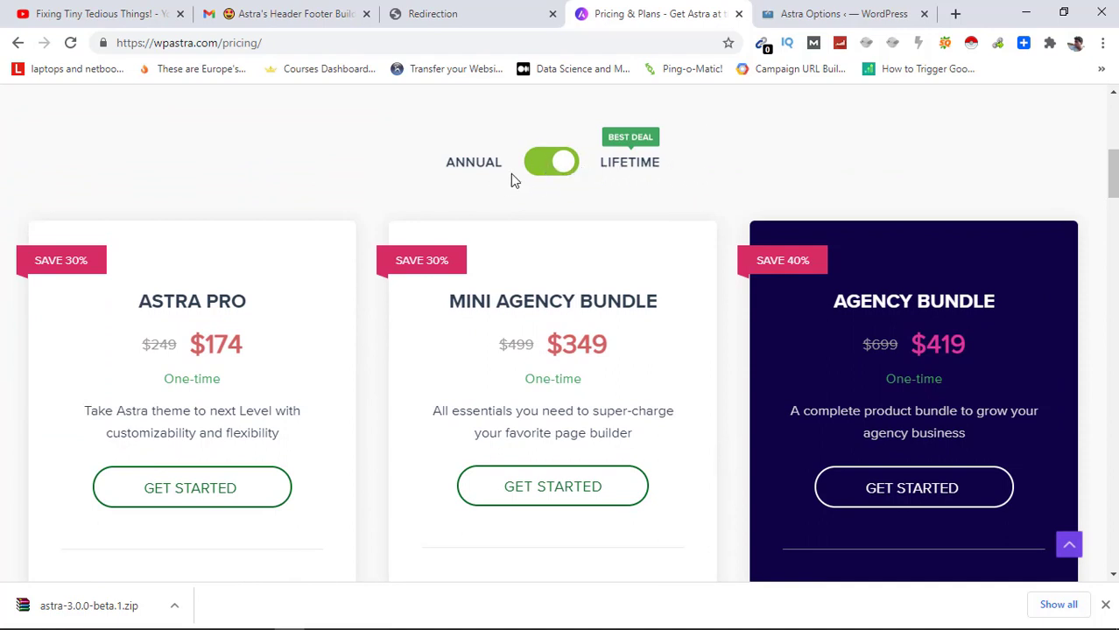
left_click(552, 171)
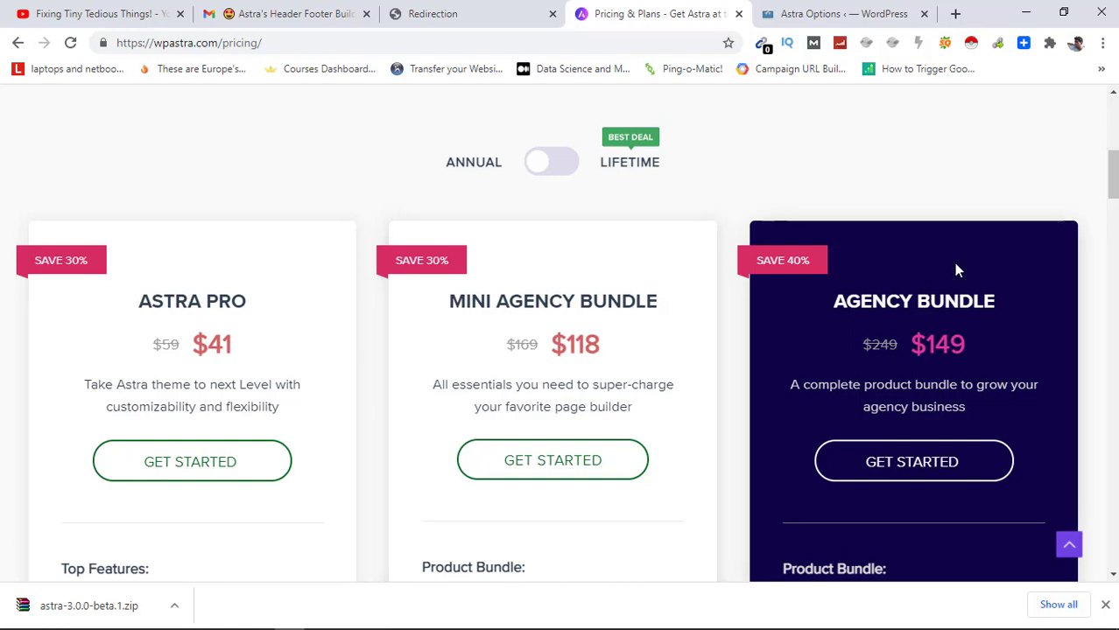
scroll(954, 266, "down", 1)
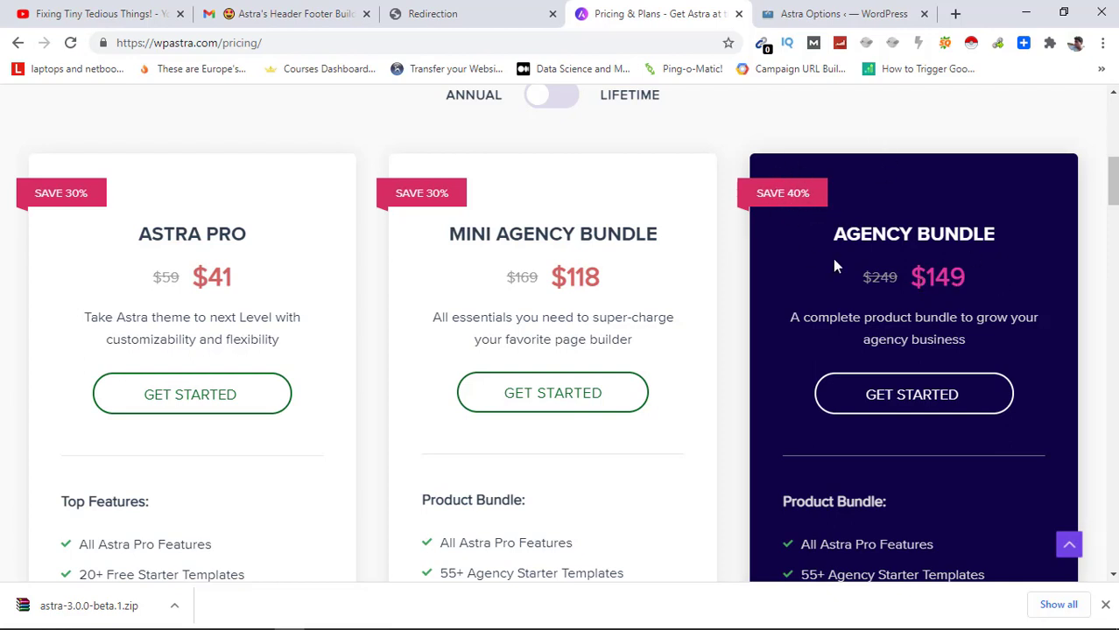
scroll(665, 310, "up", 3)
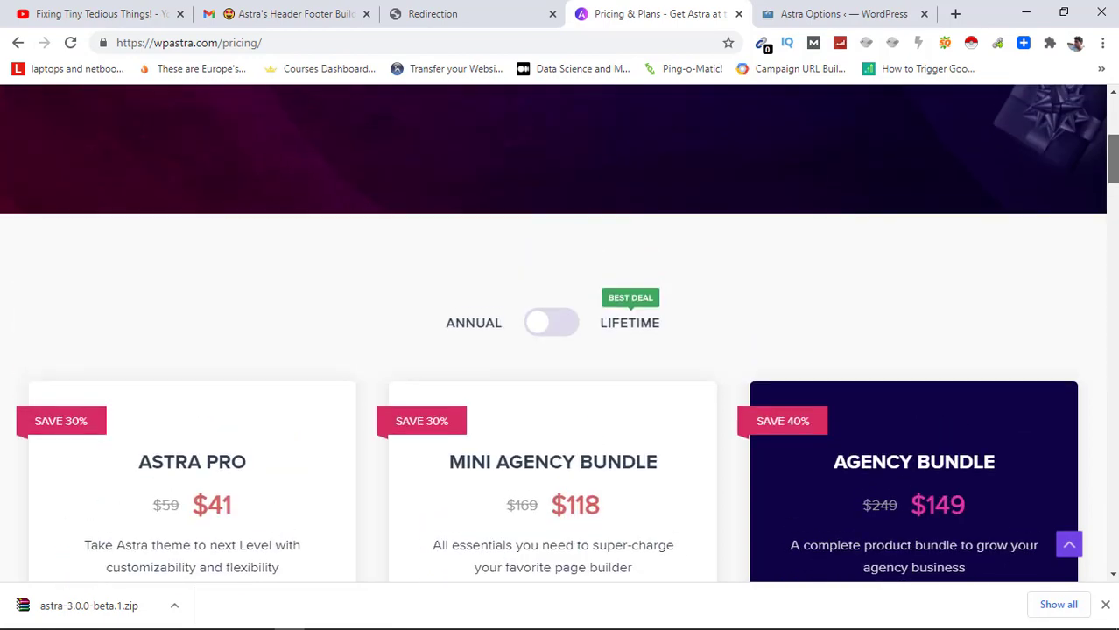
left_click(562, 328)
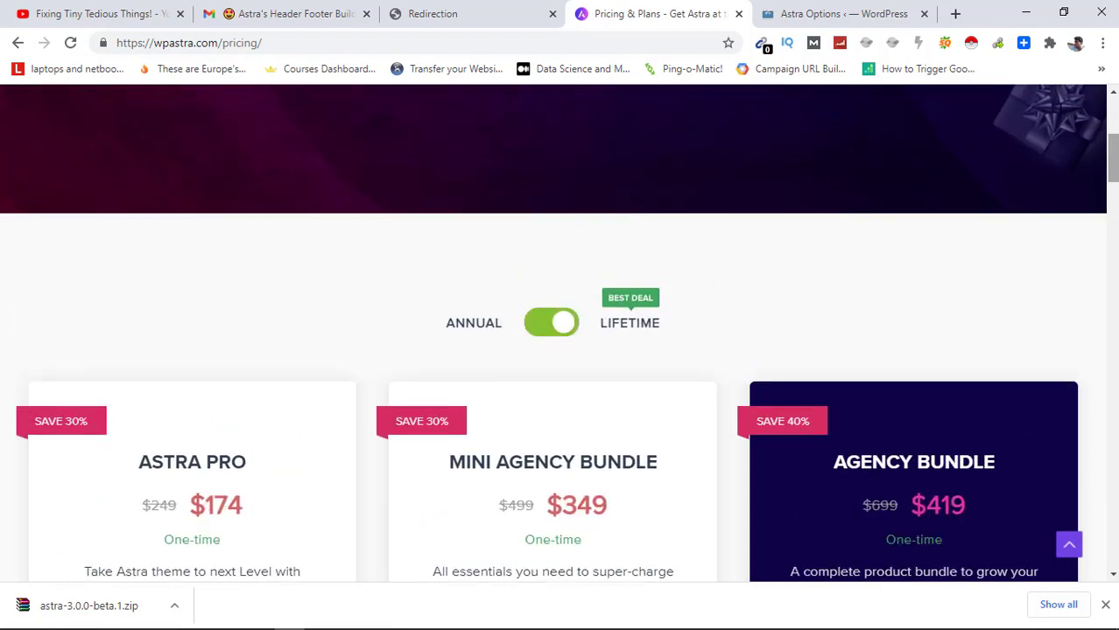
left_click_drag(1113, 168, 1113, 191)
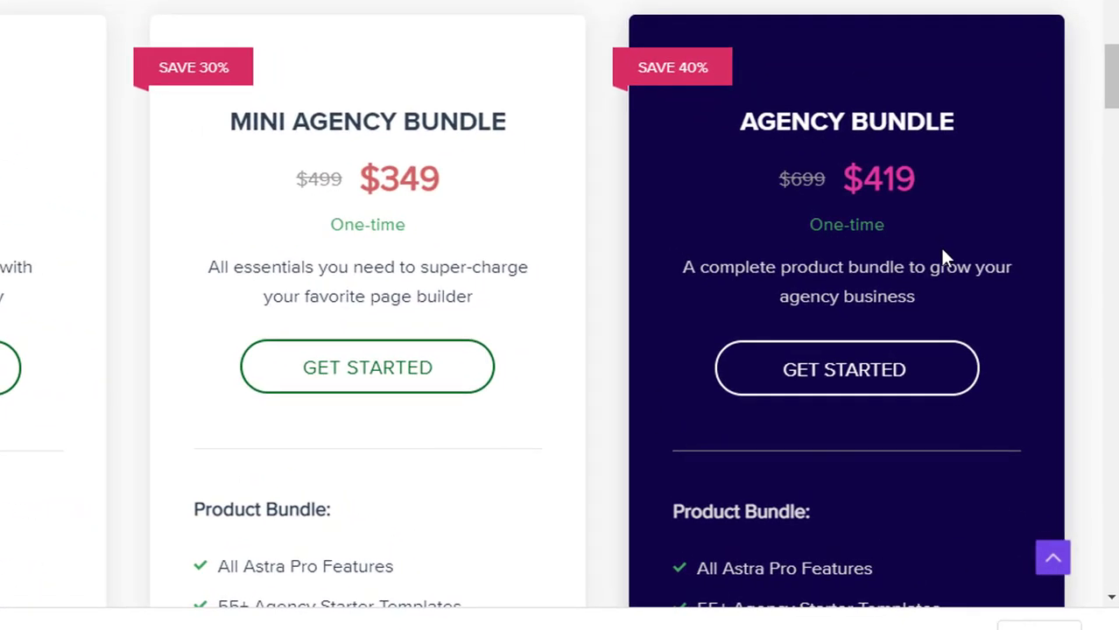
left_click_drag(1112, 79, 1113, 132)
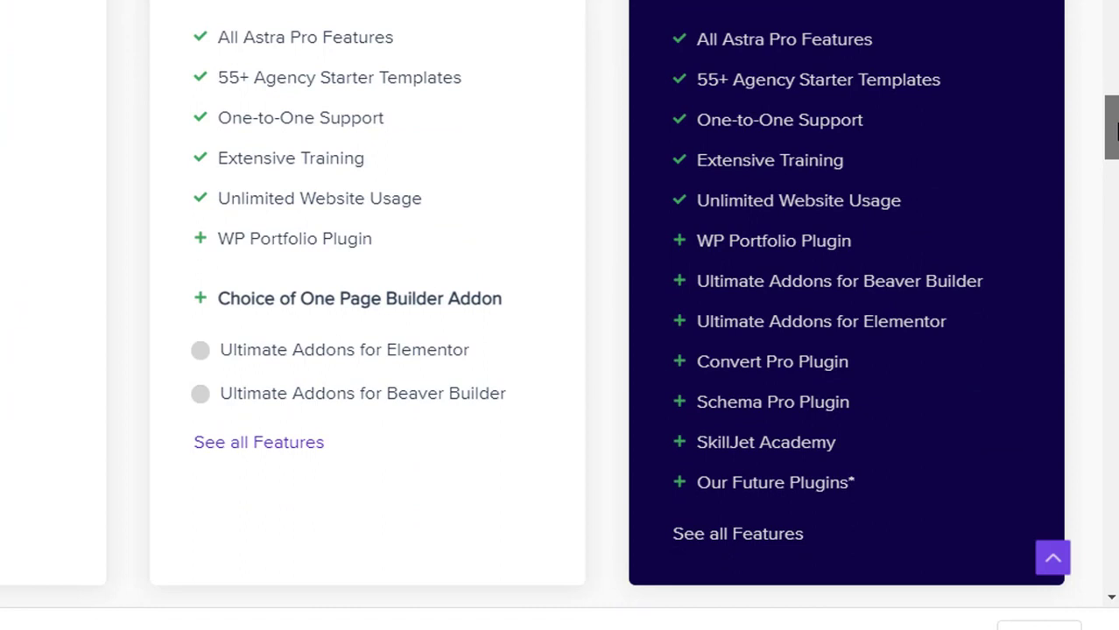
mouse_move(733, 63)
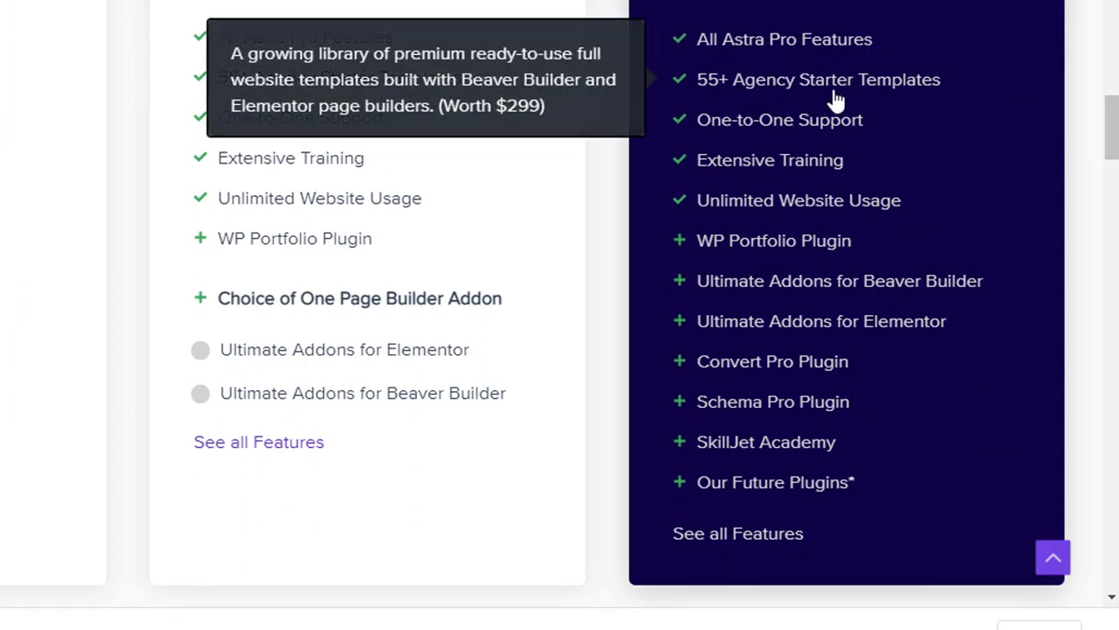
mouse_move(730, 143)
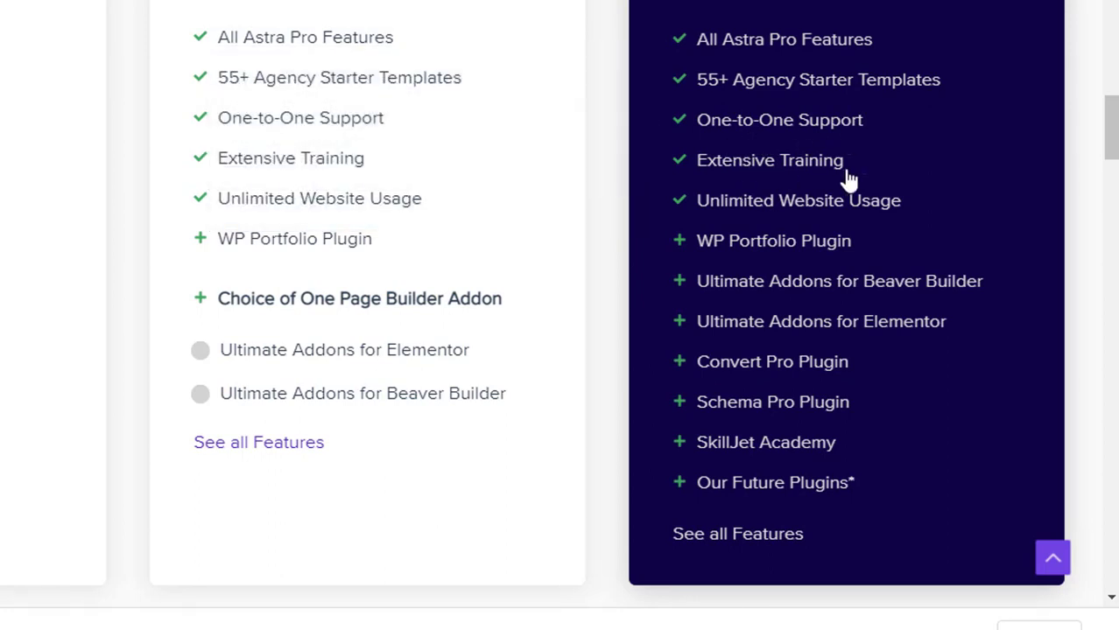
mouse_move(932, 221)
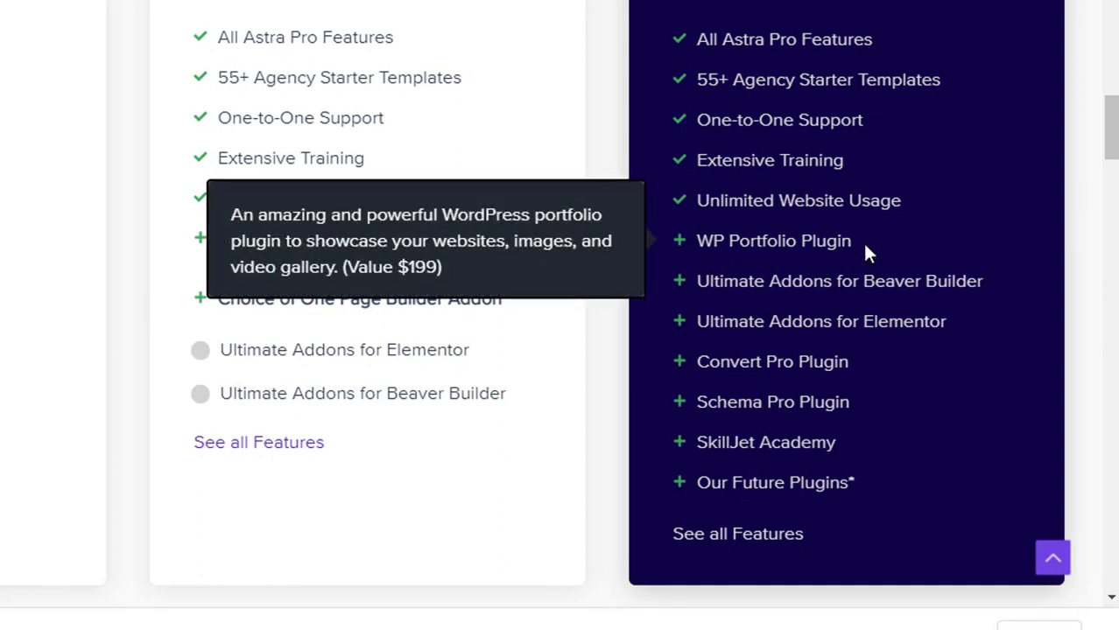
mouse_move(764, 283)
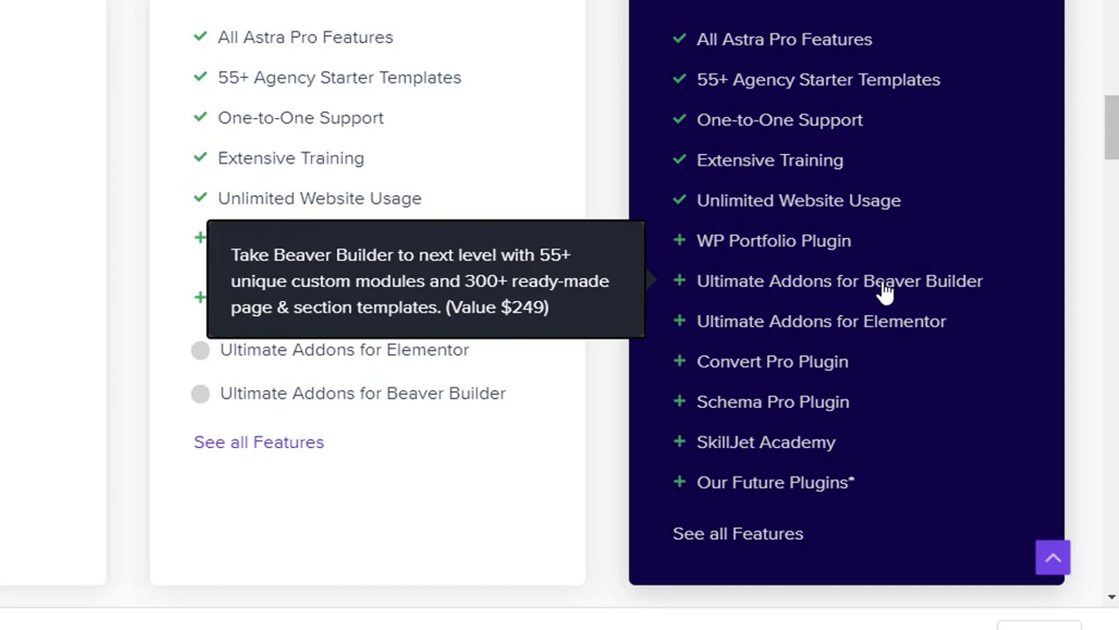
mouse_move(787, 327)
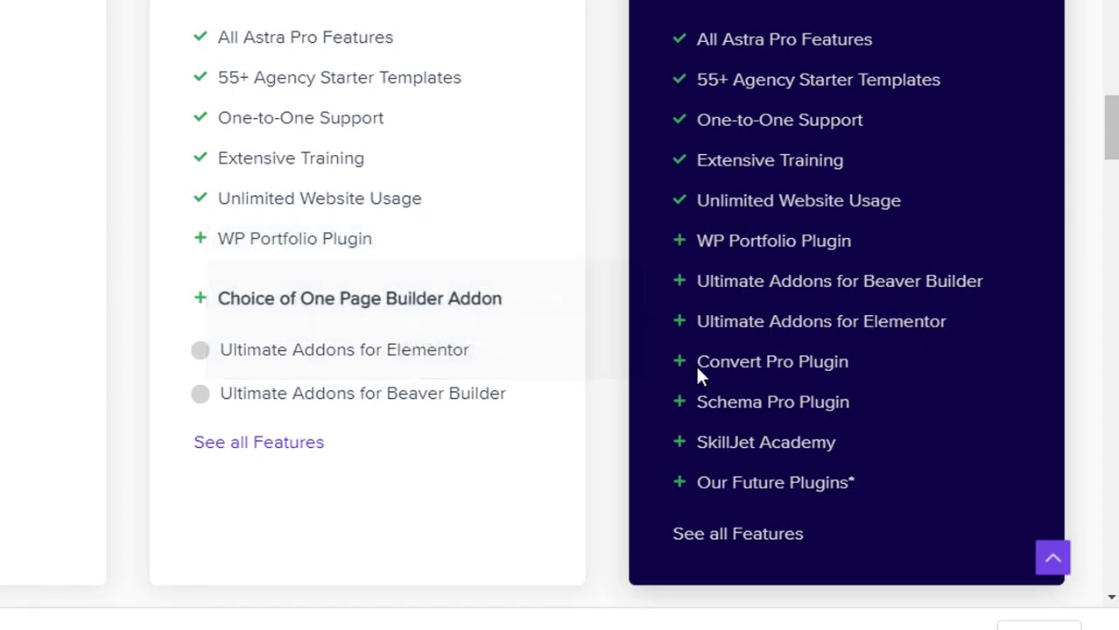
mouse_move(783, 378)
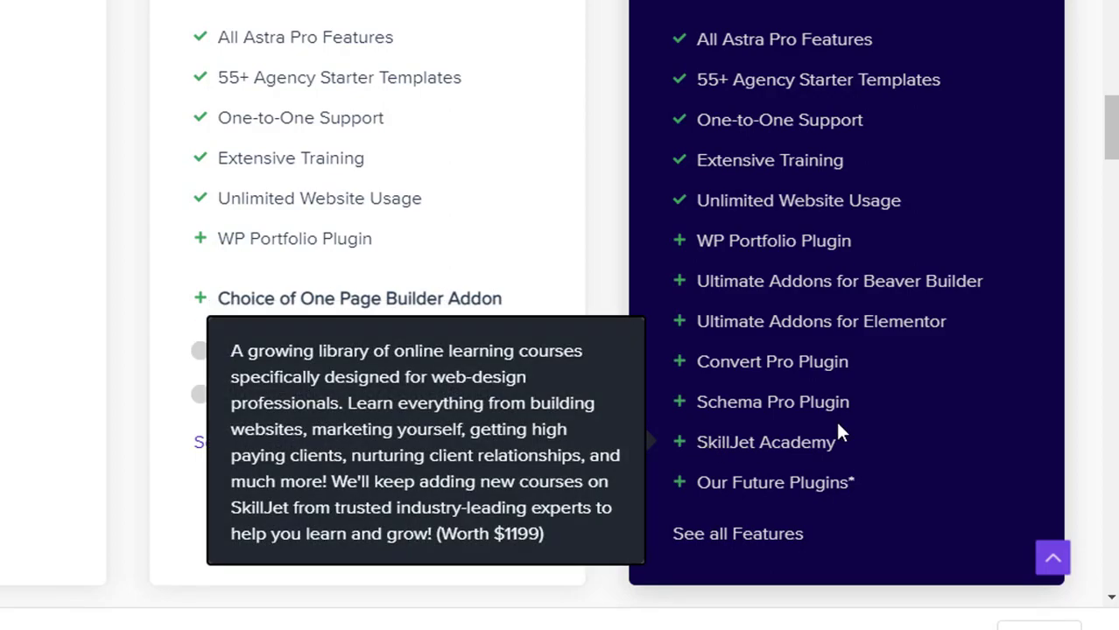
mouse_move(737, 461)
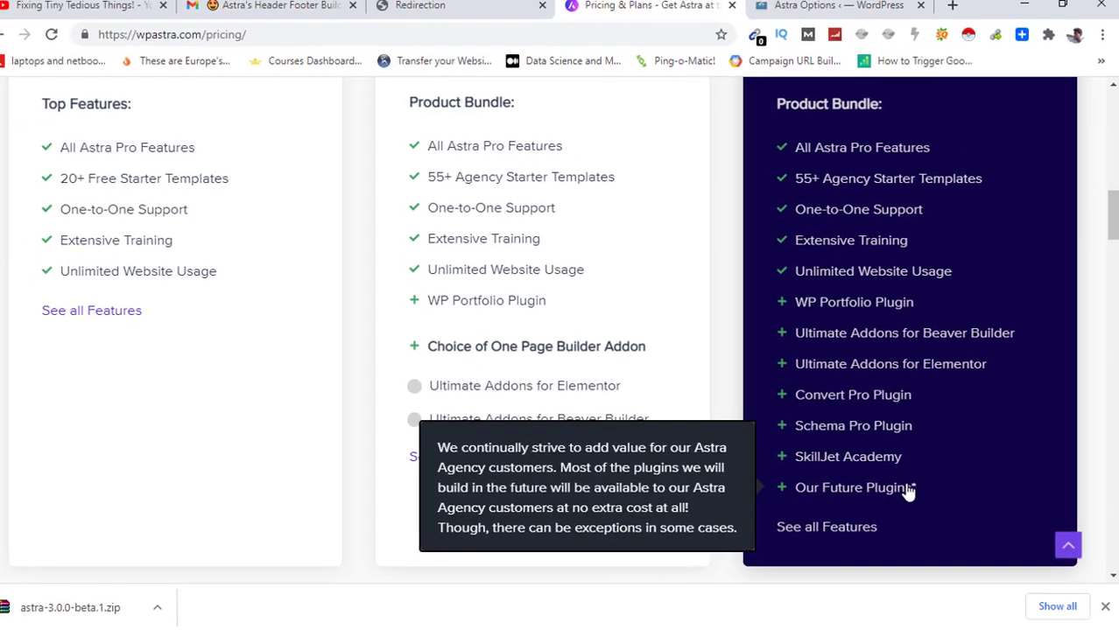
scroll(767, 505, "up", 4)
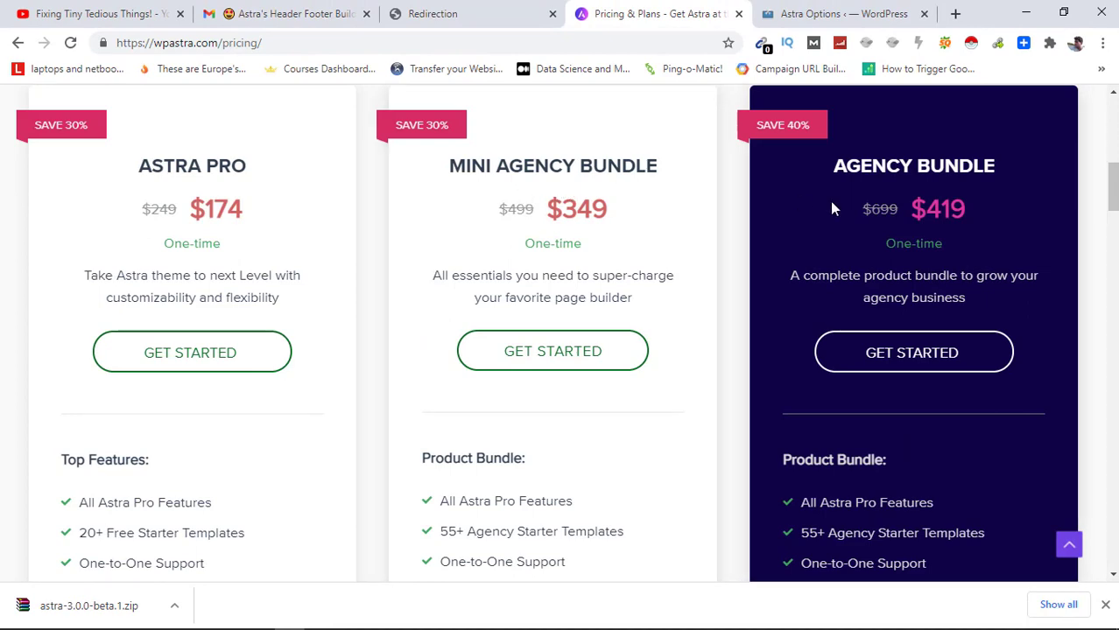
scroll(1029, 184, "down", 3)
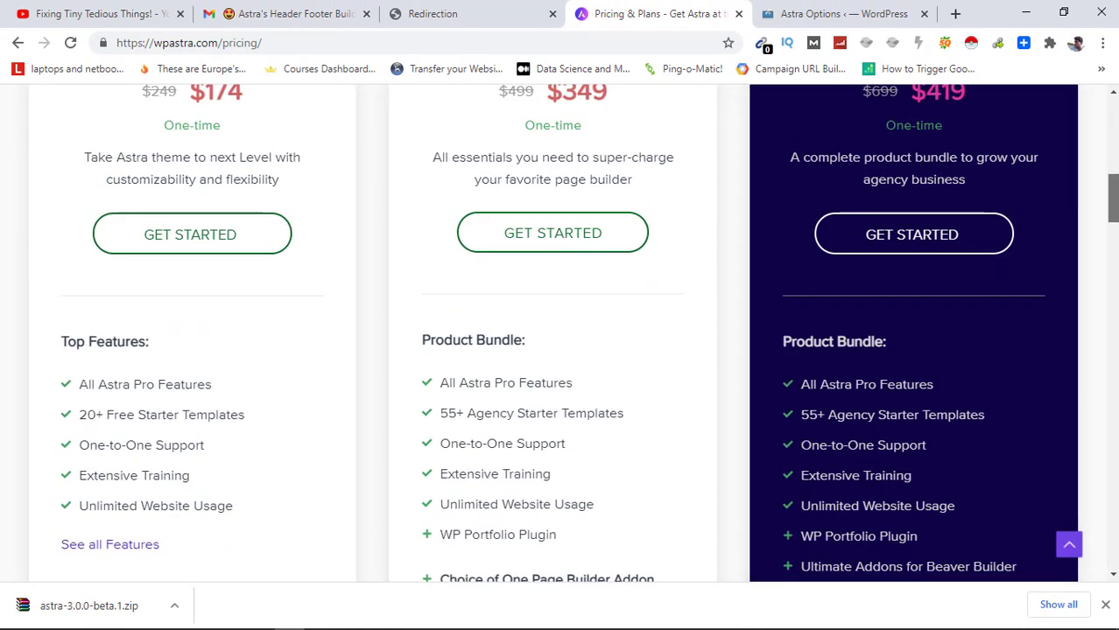
scroll(655, 354, "down", 4)
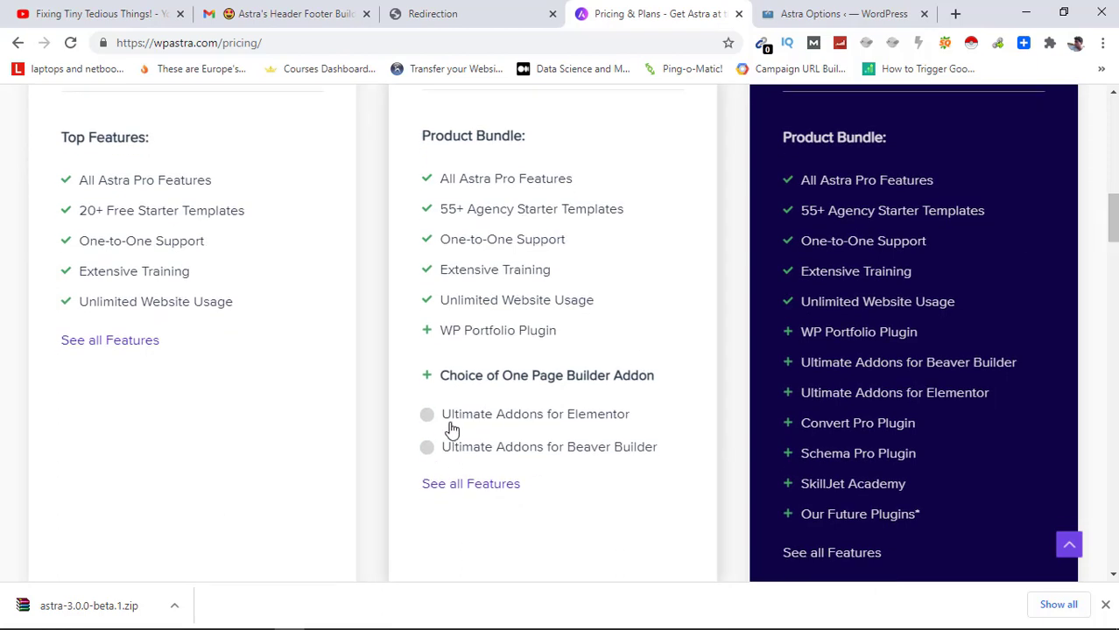
mouse_move(489, 423)
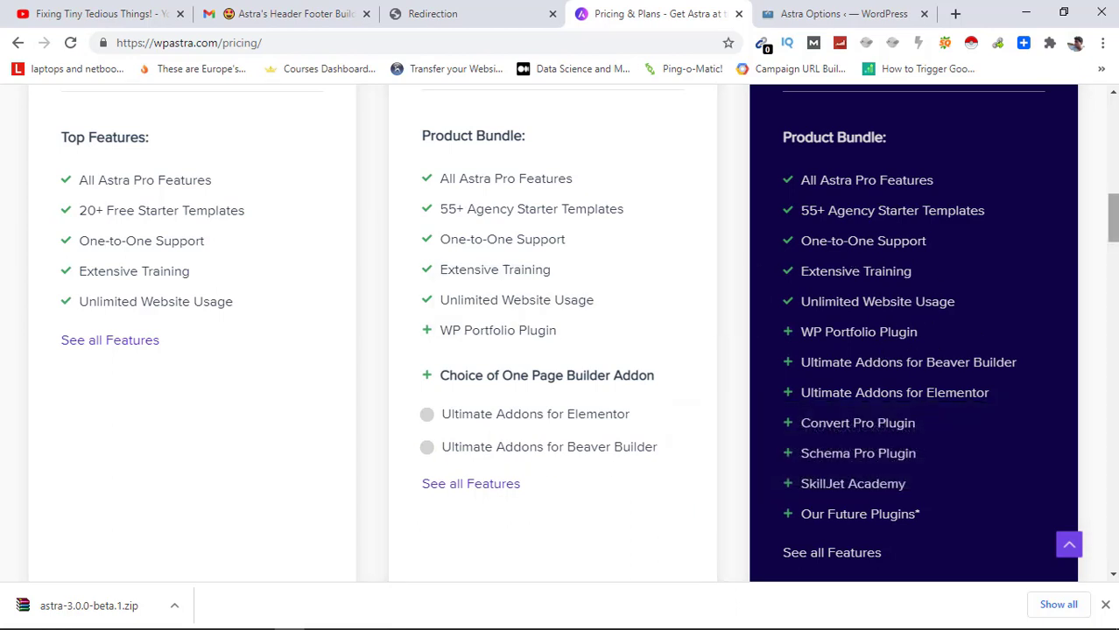
scroll(574, 336, "down", 1)
scroll(574, 336, "up", 1)
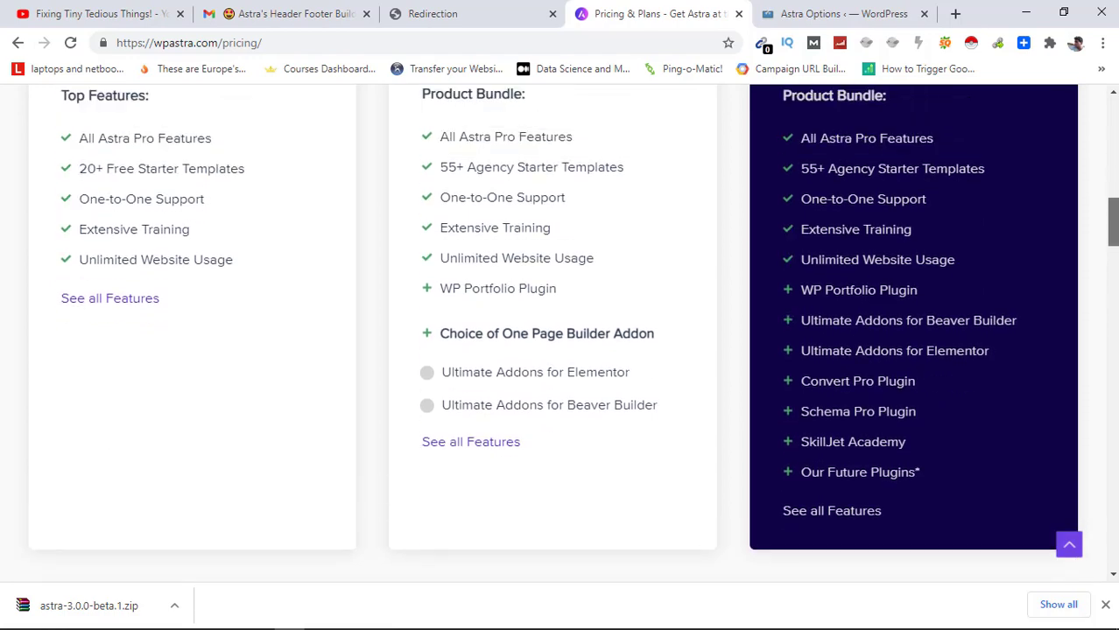
scroll(573, 336, "up", 2)
scroll(573, 336, "down", 2)
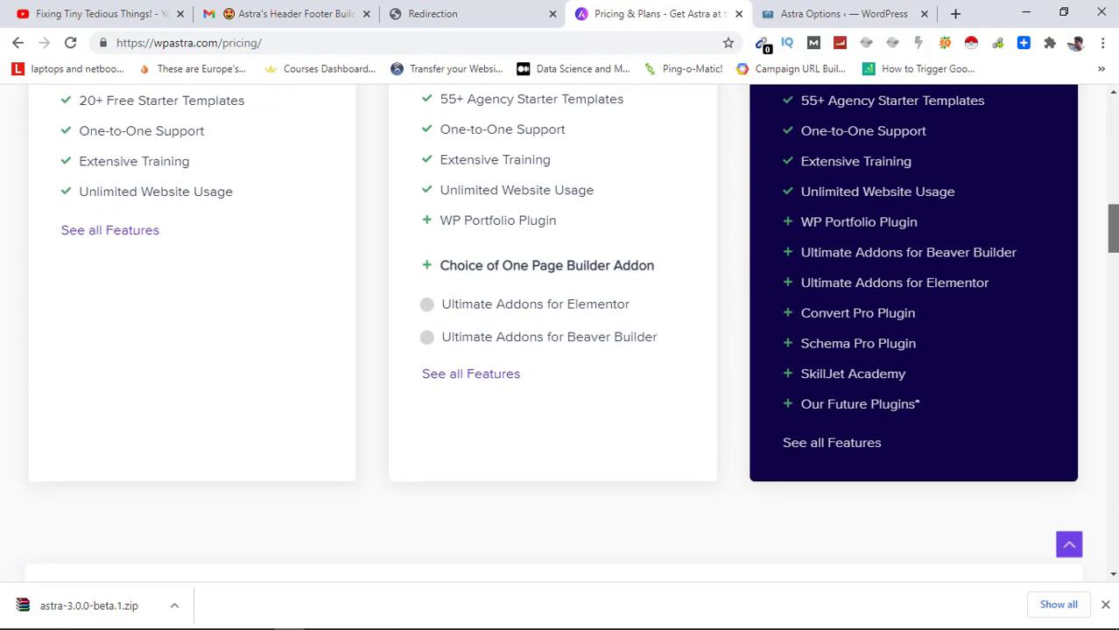
scroll(560, 332, "down", 1)
scroll(860, 318, "up", 1)
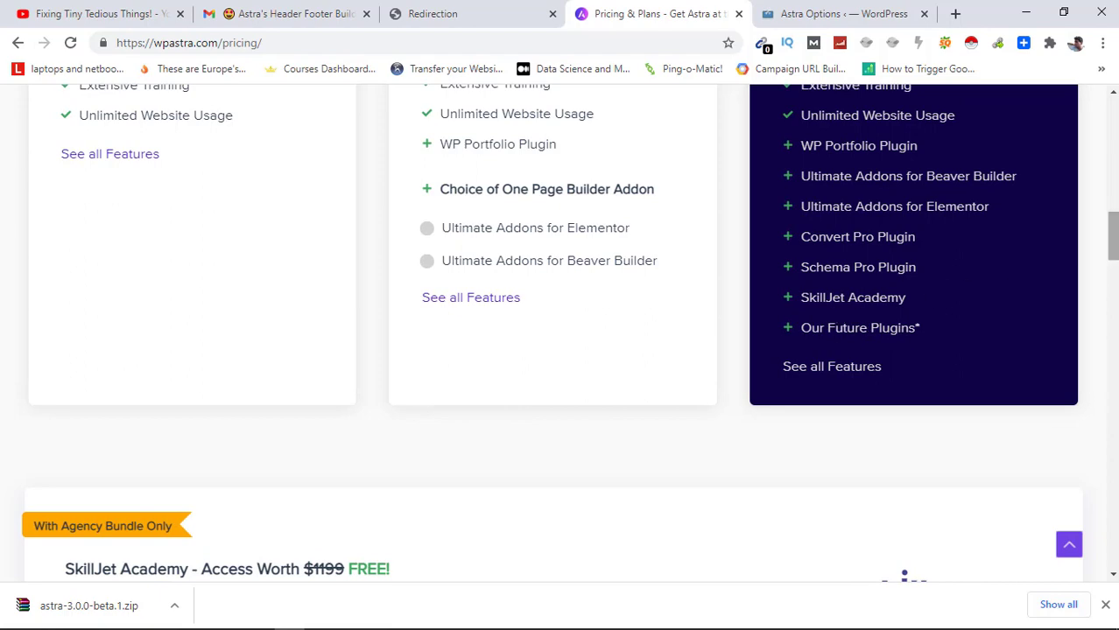
scroll(381, 296, "down", 4)
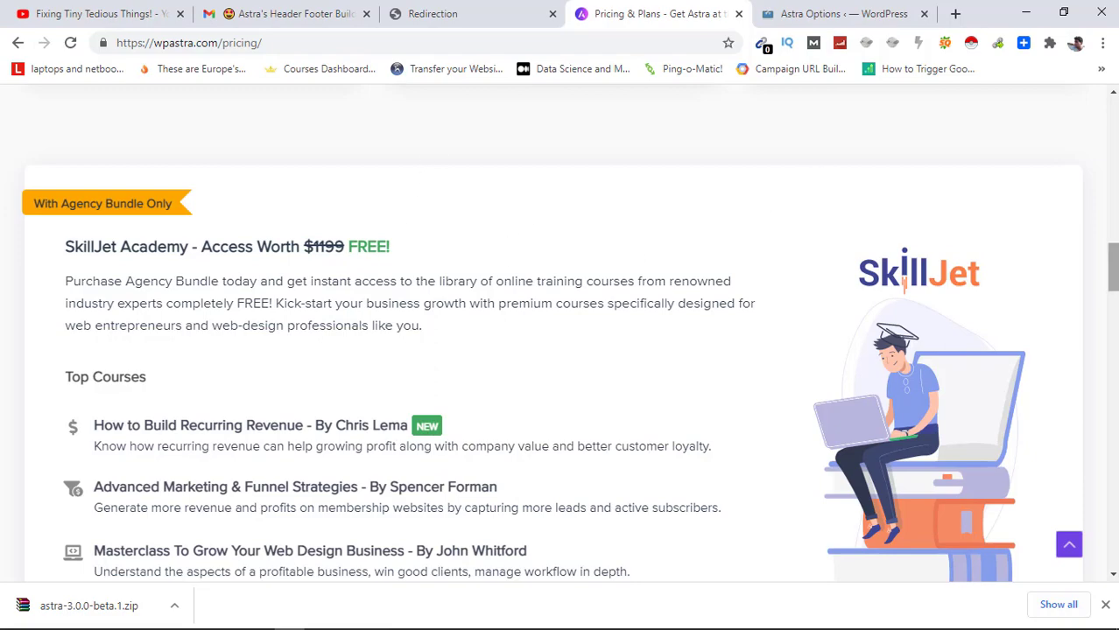
scroll(1109, 262, "up", 4)
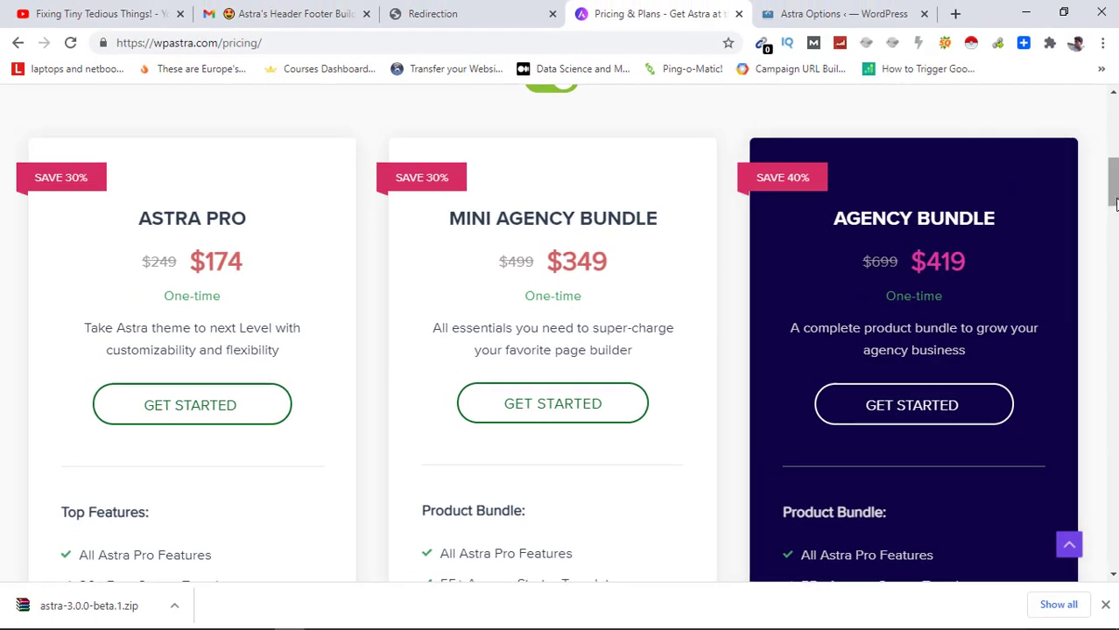
left_click_drag(1115, 204, 1113, 161)
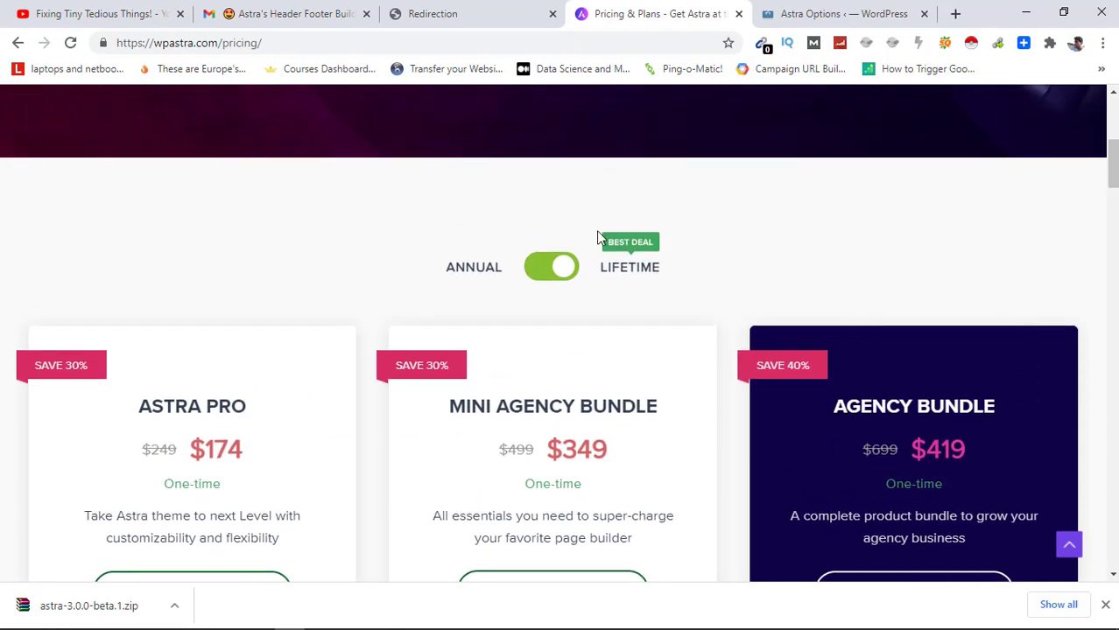
left_click(537, 276)
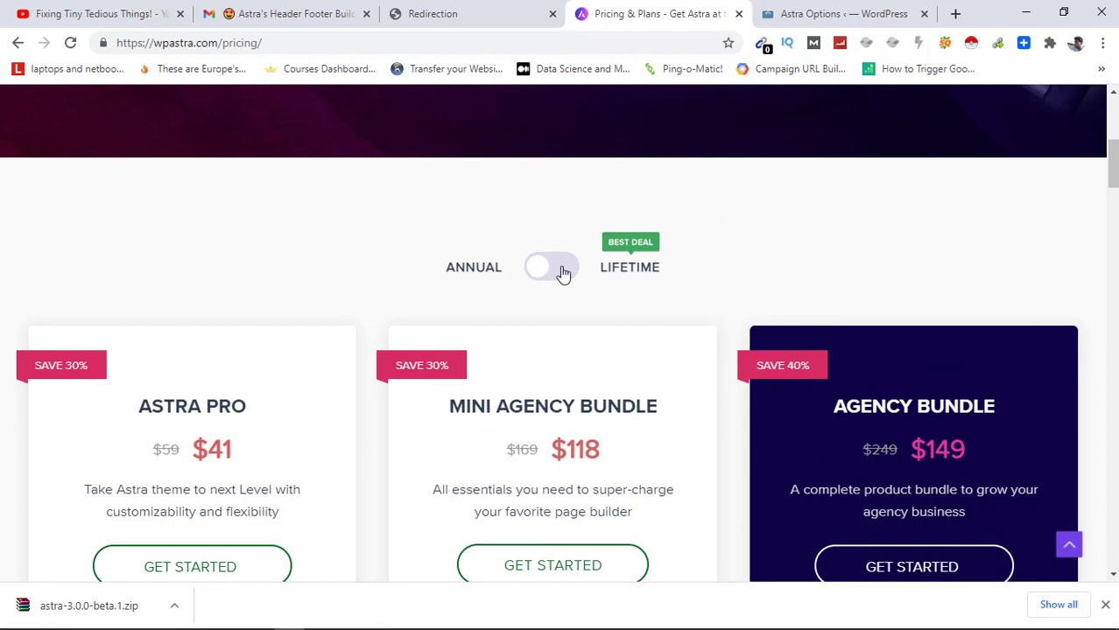
left_click(563, 274)
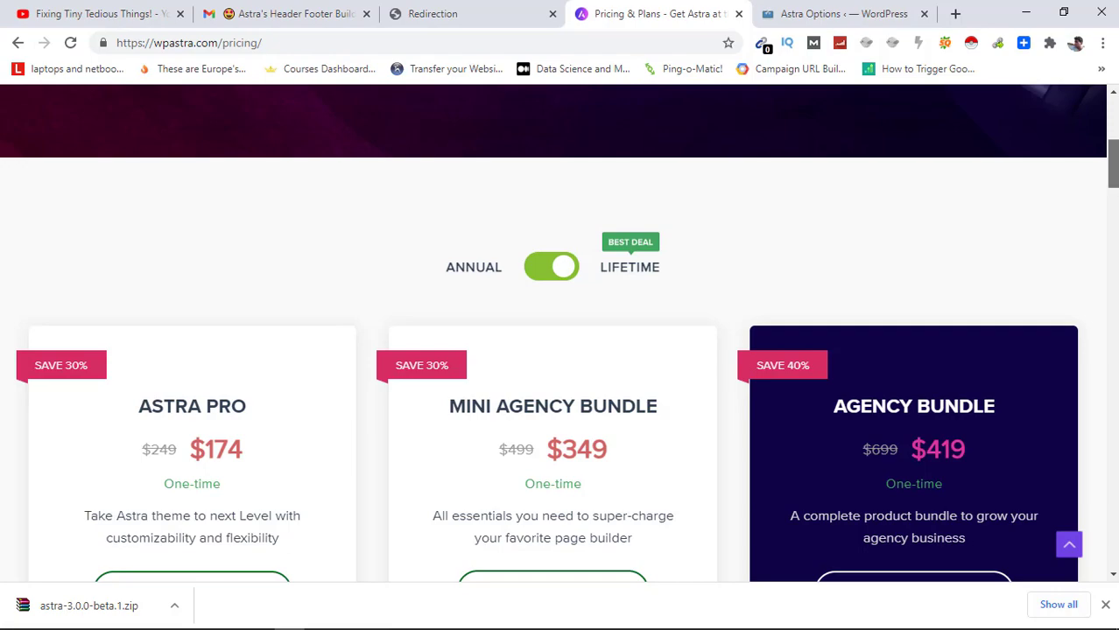
scroll(560, 333, "down", 5)
left_click_drag(1112, 209, 1113, 117)
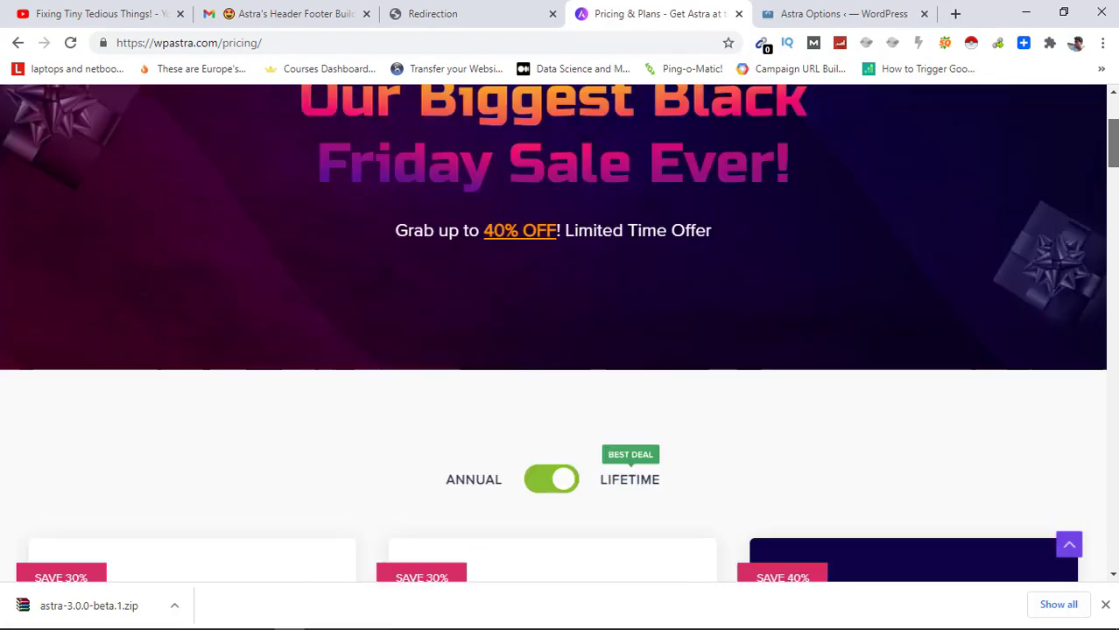
Step: Go from the installed Themes list to the Add Themes page
left_click(282, 11)
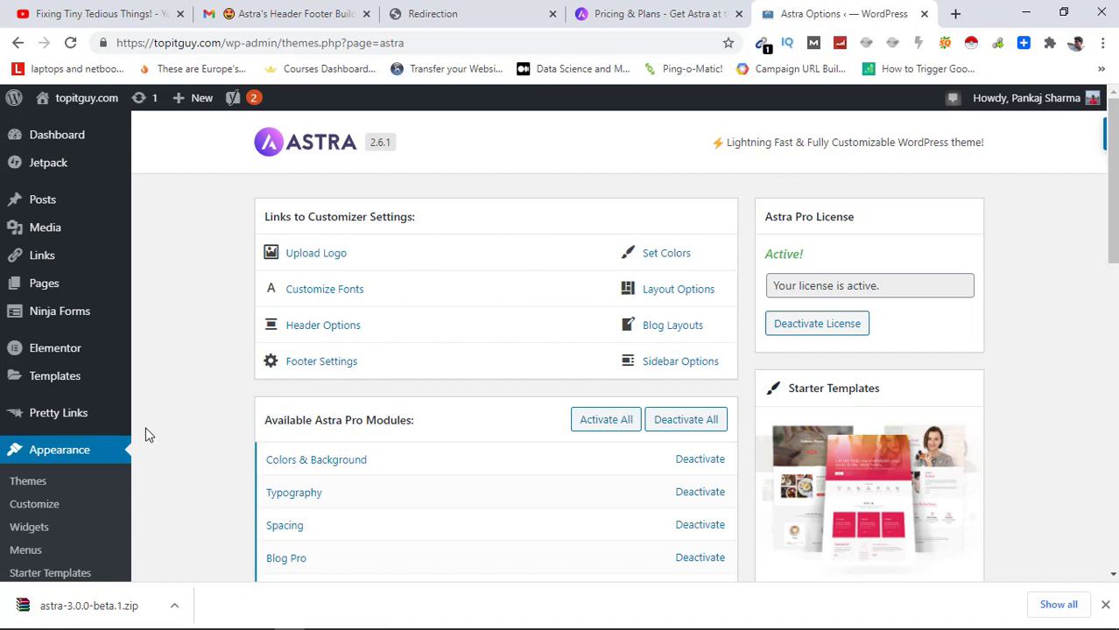
left_click(35, 492)
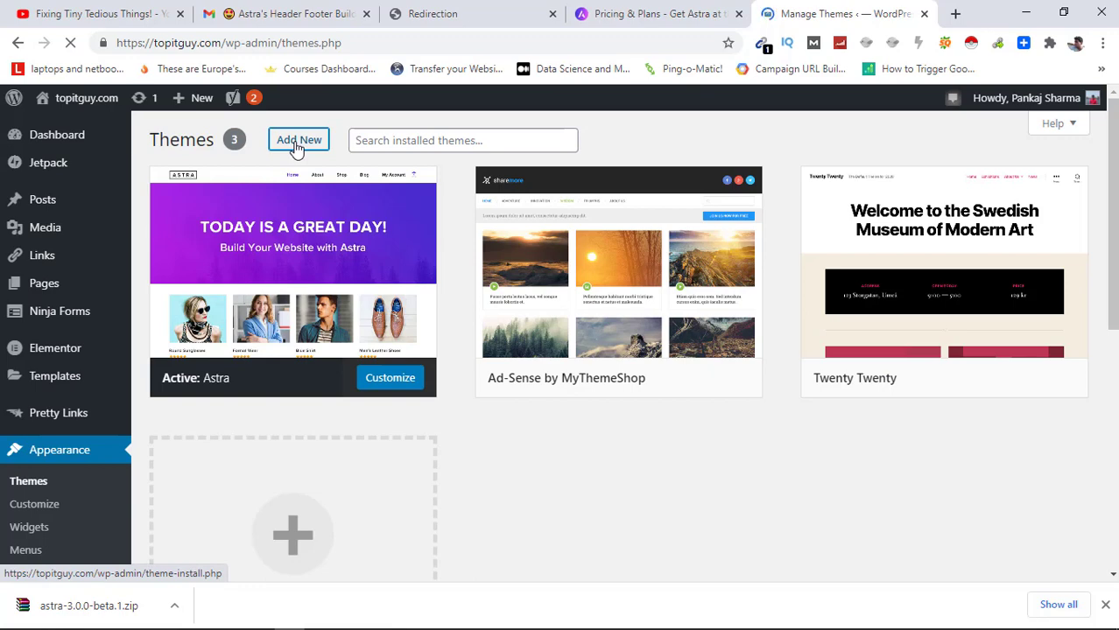
left_click(296, 141)
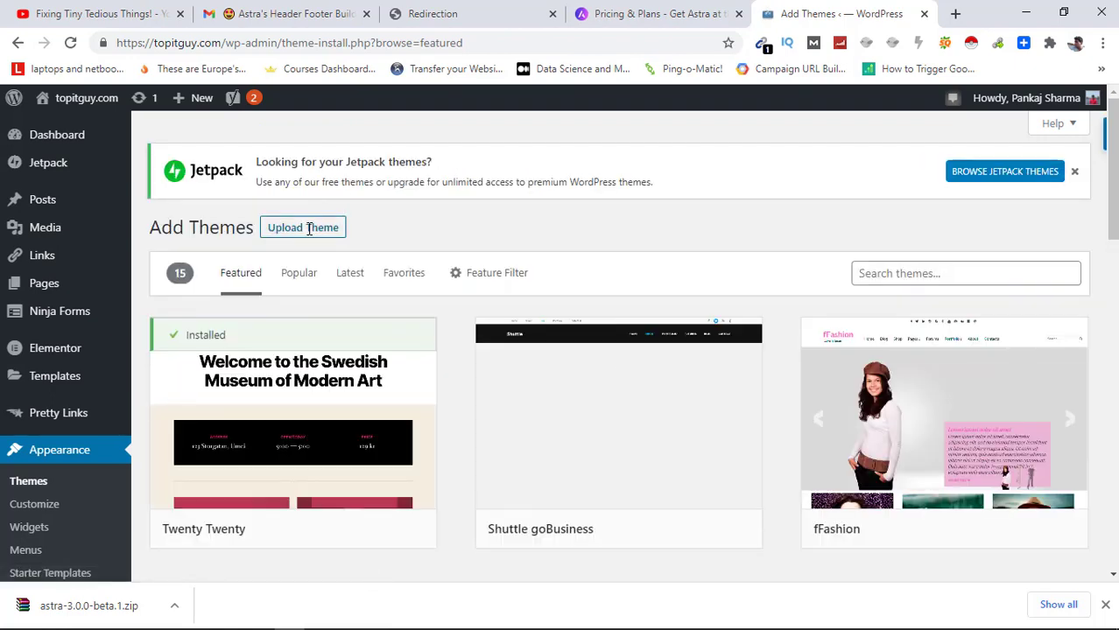
Step: Upload and install astra-3.0.0-beta.1.zip as a theme
left_click(304, 229)
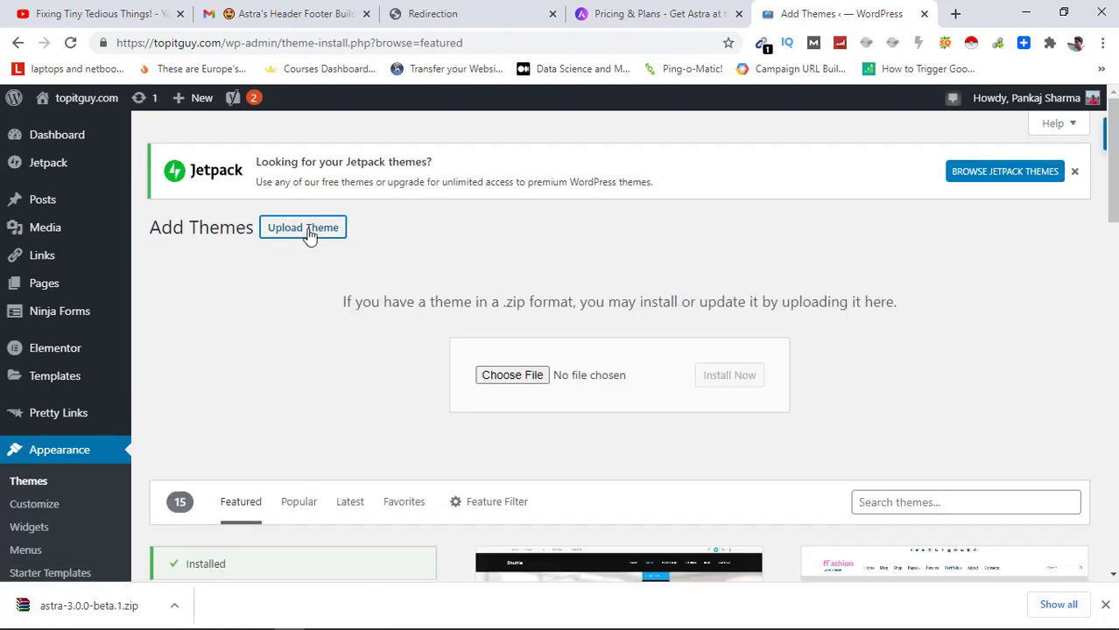
left_click(515, 382)
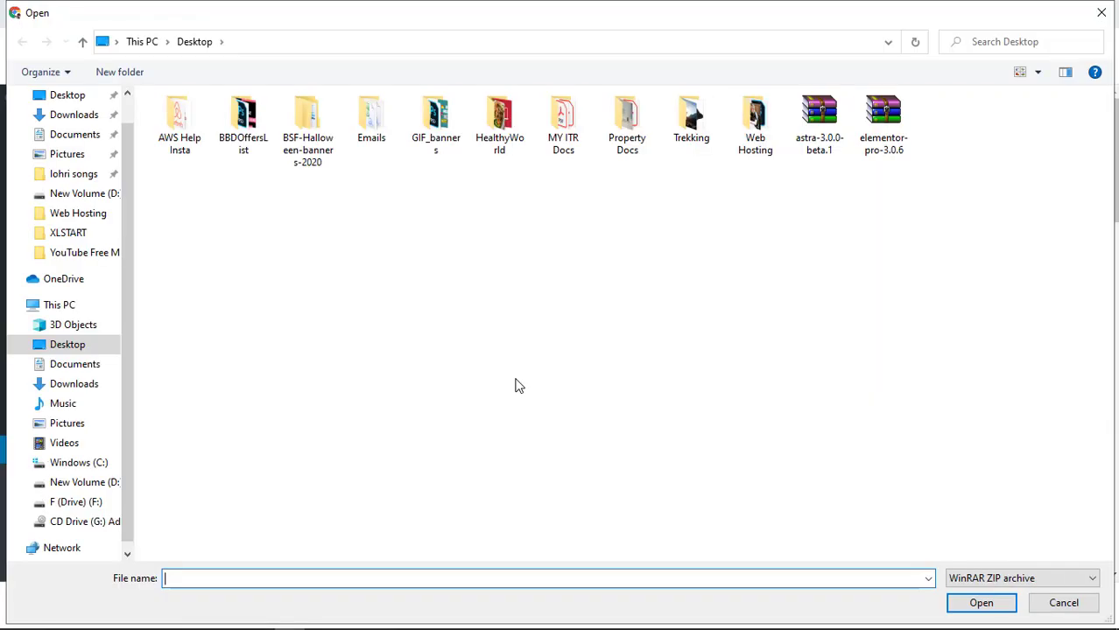
left_click(814, 138)
double_click(814, 138)
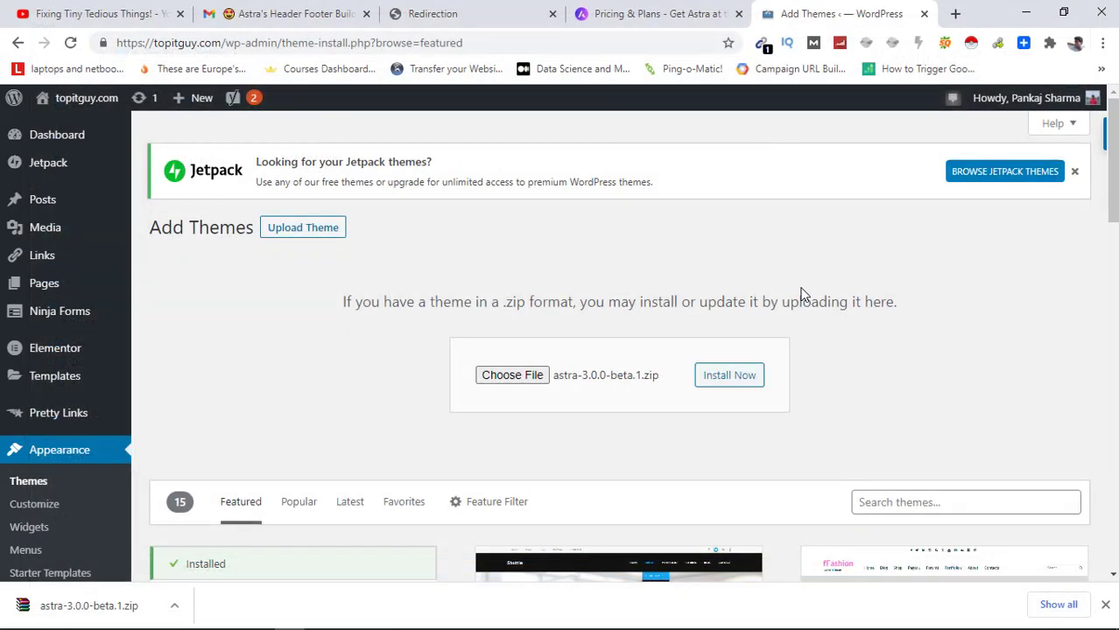
left_click(732, 375)
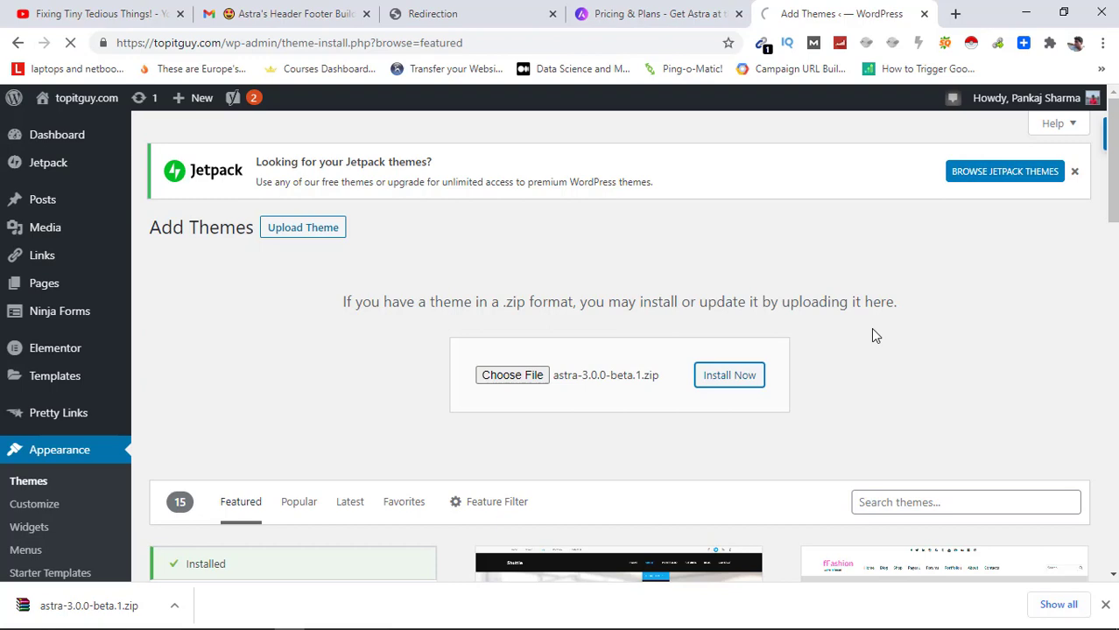
scroll(897, 333, "down", 3)
scroll(897, 333, "up", 2)
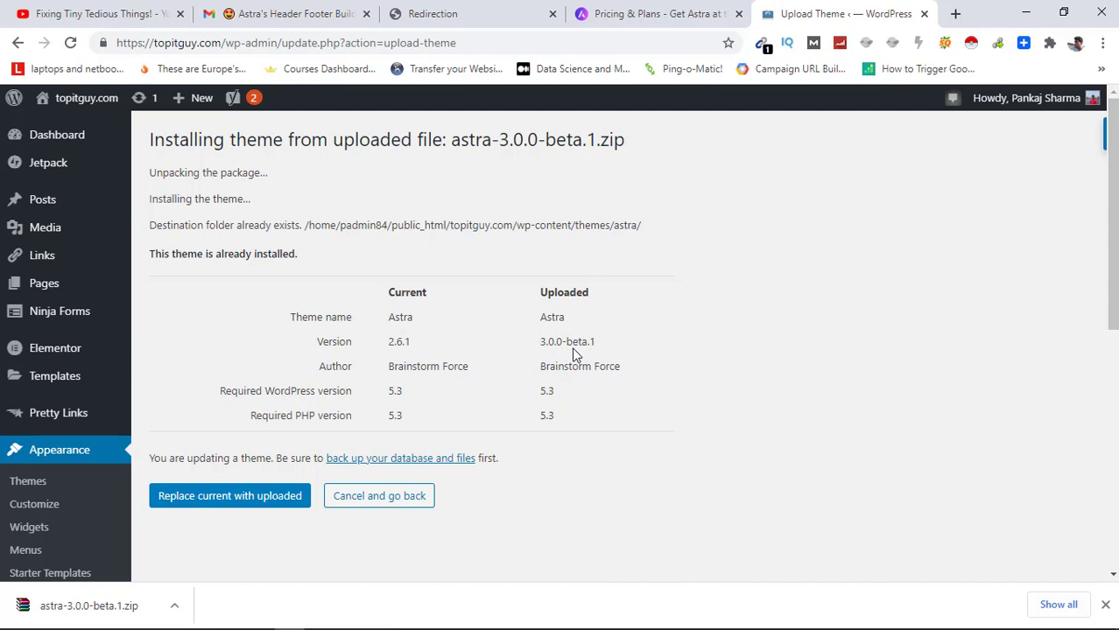
Step: Replace Astra 2.6.1 with uploaded 3.0.0-beta.1 and confirm the new version on Astra Options
left_click(251, 504)
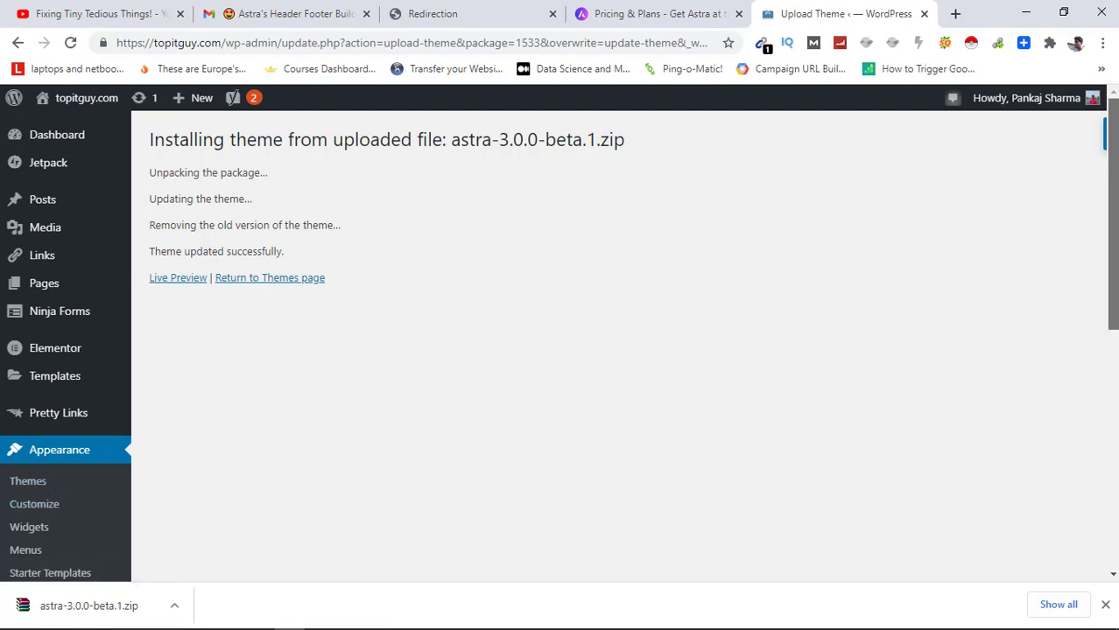
scroll(1112, 228, "down", 1)
scroll(1113, 321, "down", 2)
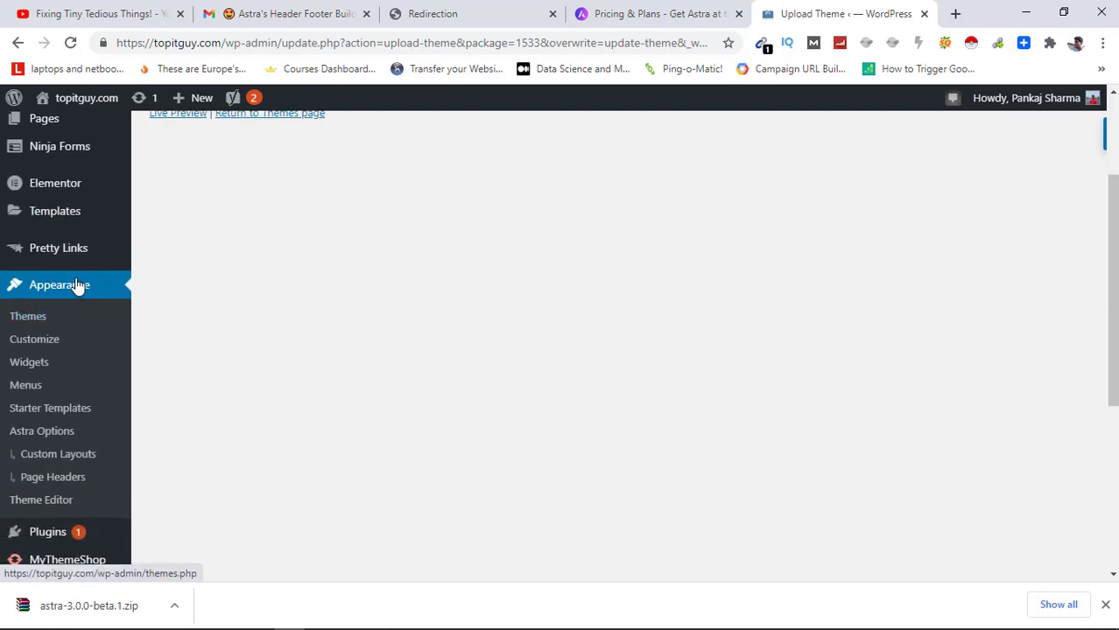
left_click(35, 431)
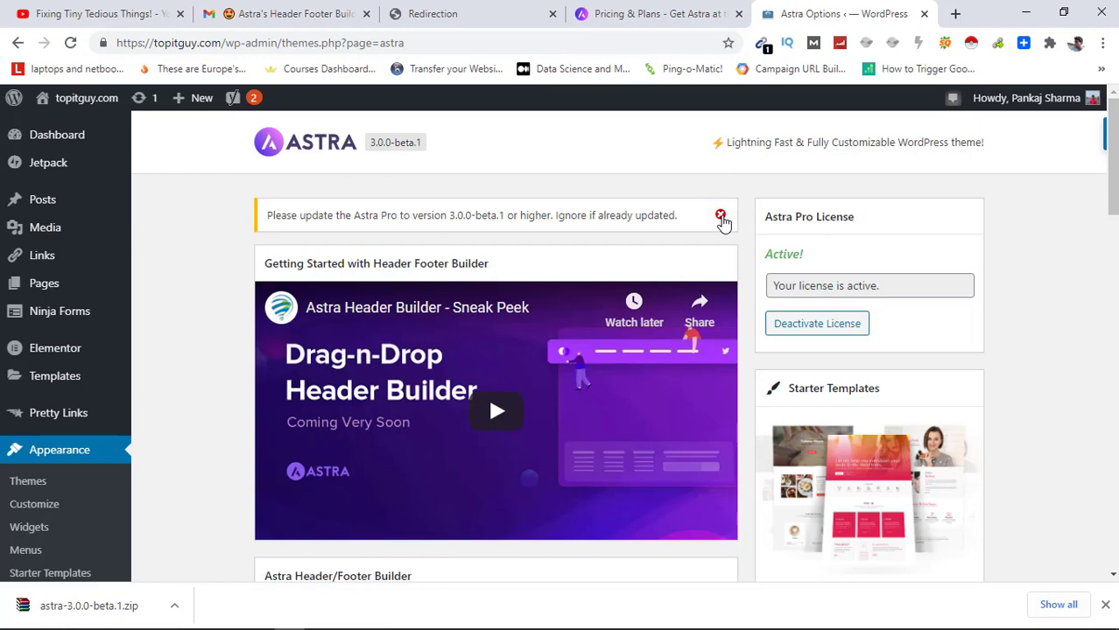
Step: Dismiss the Astra Pro update notice and enable 'Use New Header/Footer Builder'
left_click(721, 216)
left_click_drag(1110, 217, 1109, 295)
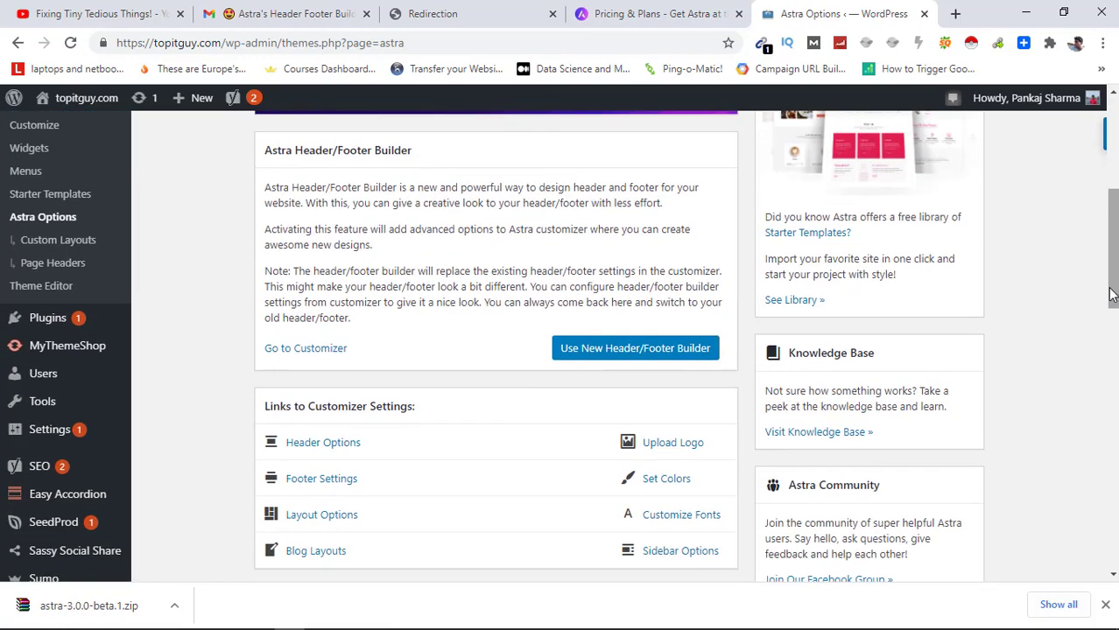
left_click(665, 356)
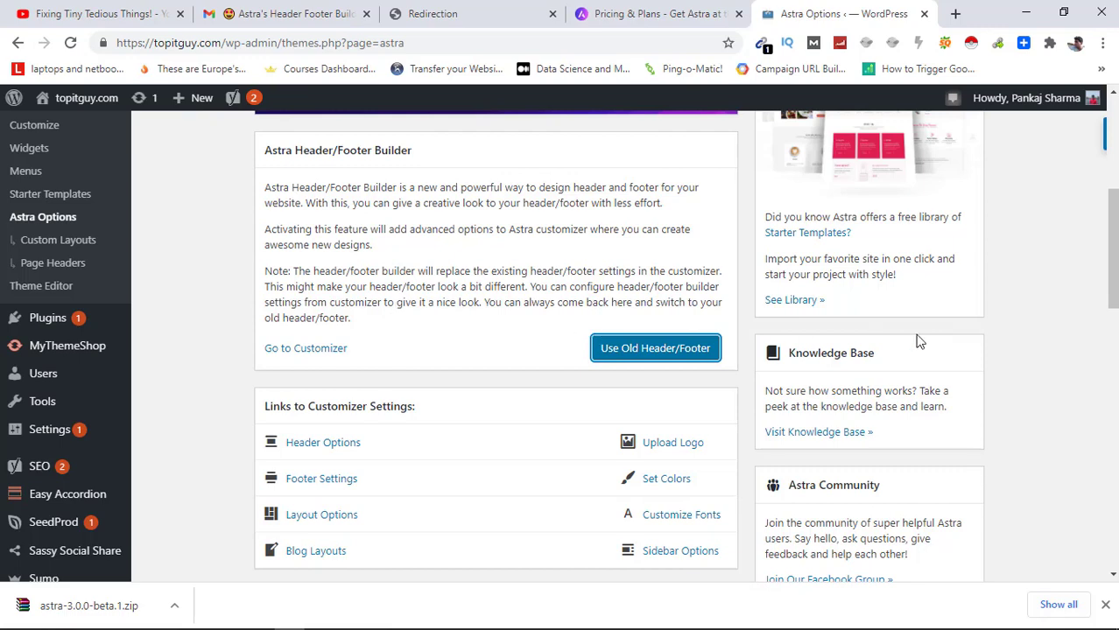
left_click_drag(1111, 291, 1110, 317)
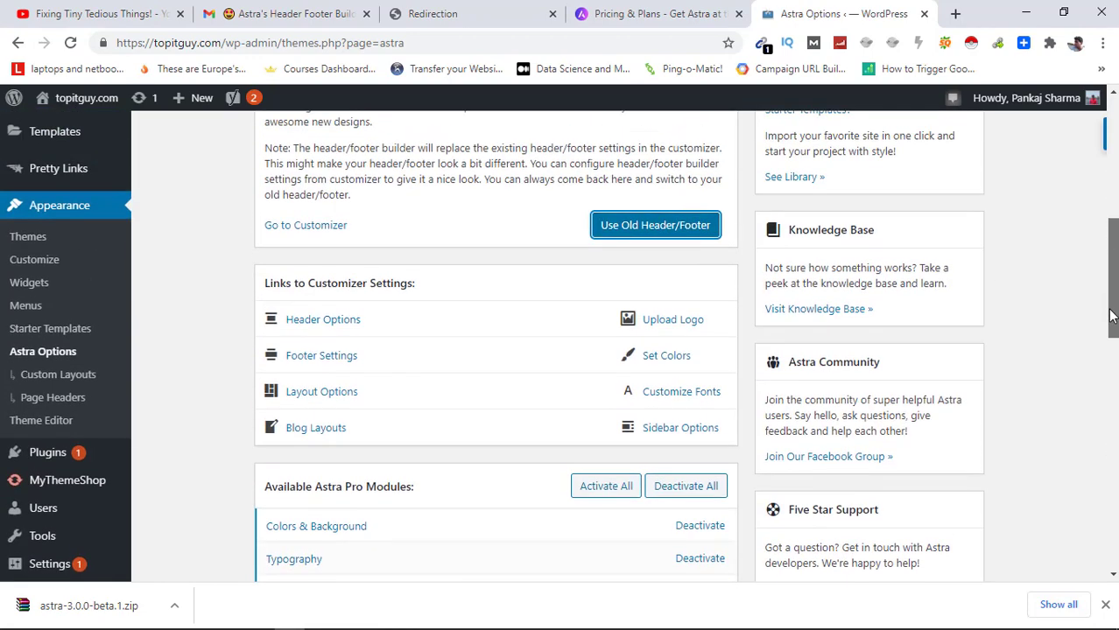
Step: Open the Customizer's Header Builder, showing Logo and Primary Menu in the main header row
left_click(38, 265)
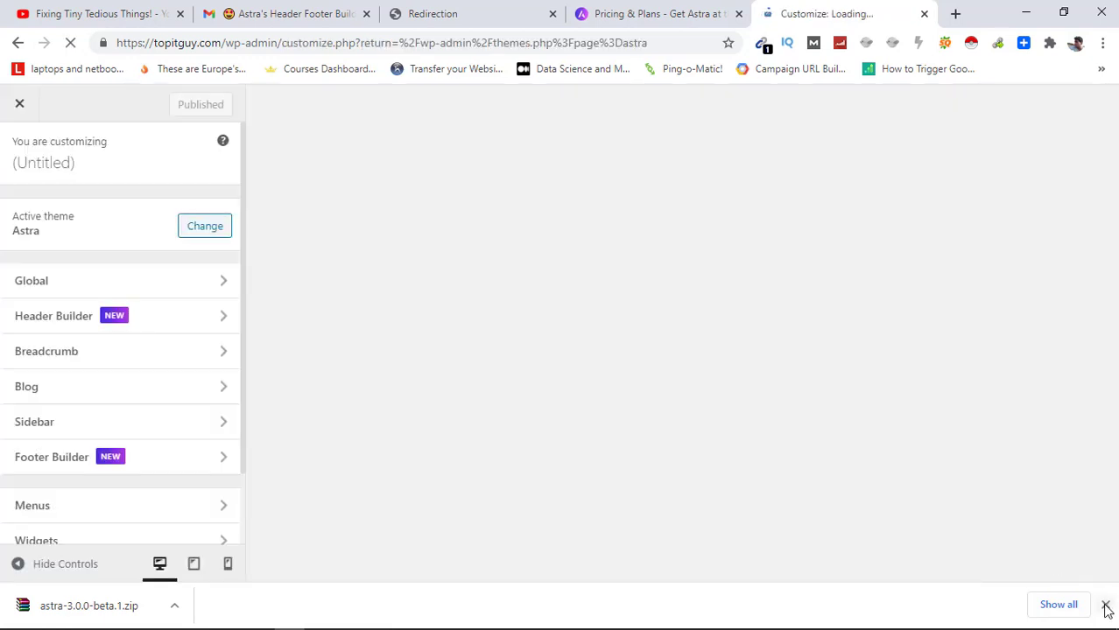
left_click(1105, 604)
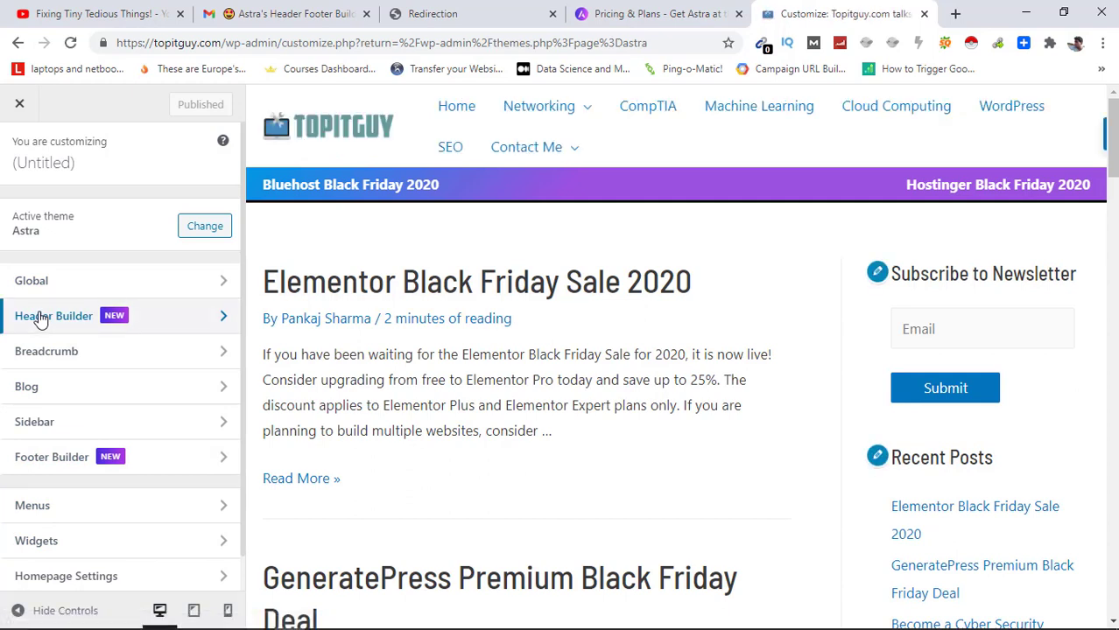
left_click(39, 320)
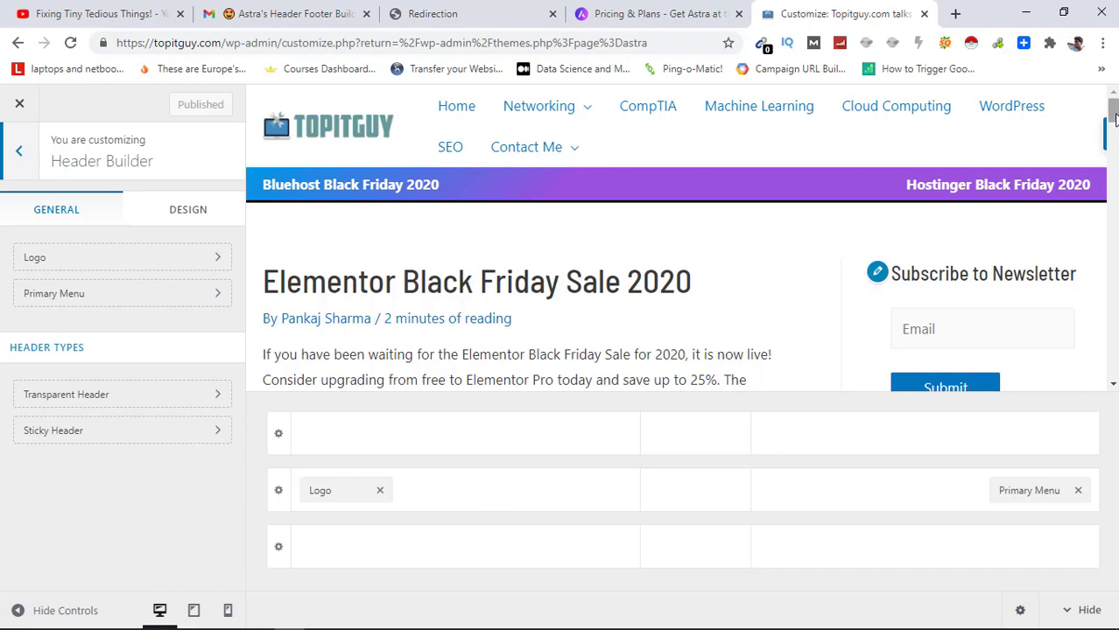
mouse_move(1111, 118)
left_mouse_down()
mouse_move(1112, 338)
mouse_move(1115, 105)
left_mouse_up()
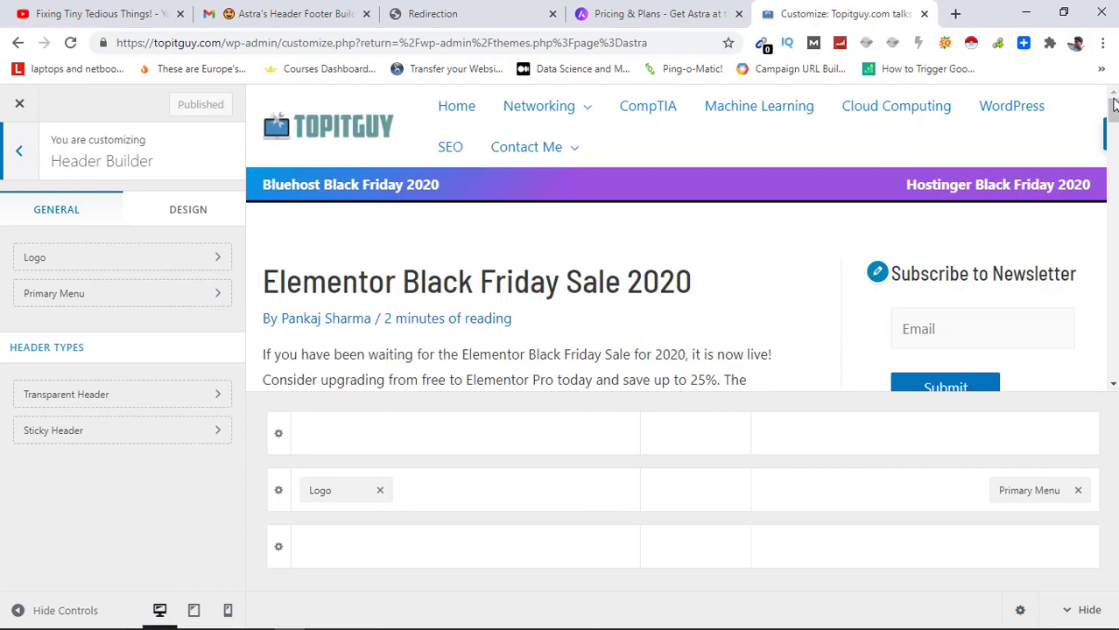